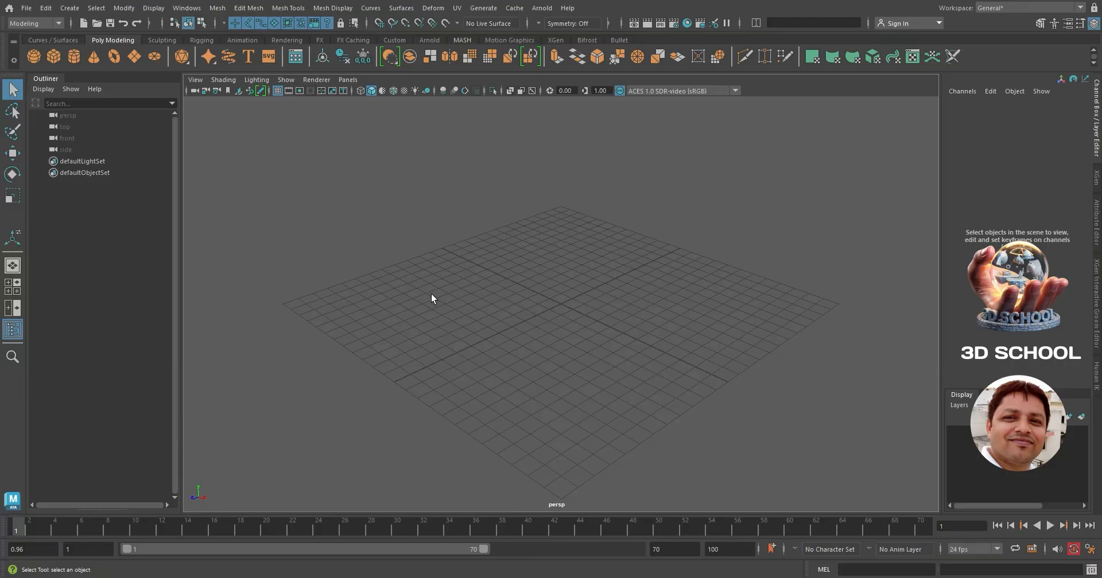
Draw a freehand S-shaped wavy curve across the grid with the Pencil Curve tool
{"action": "left_click", "coordinate": [50, 40]}
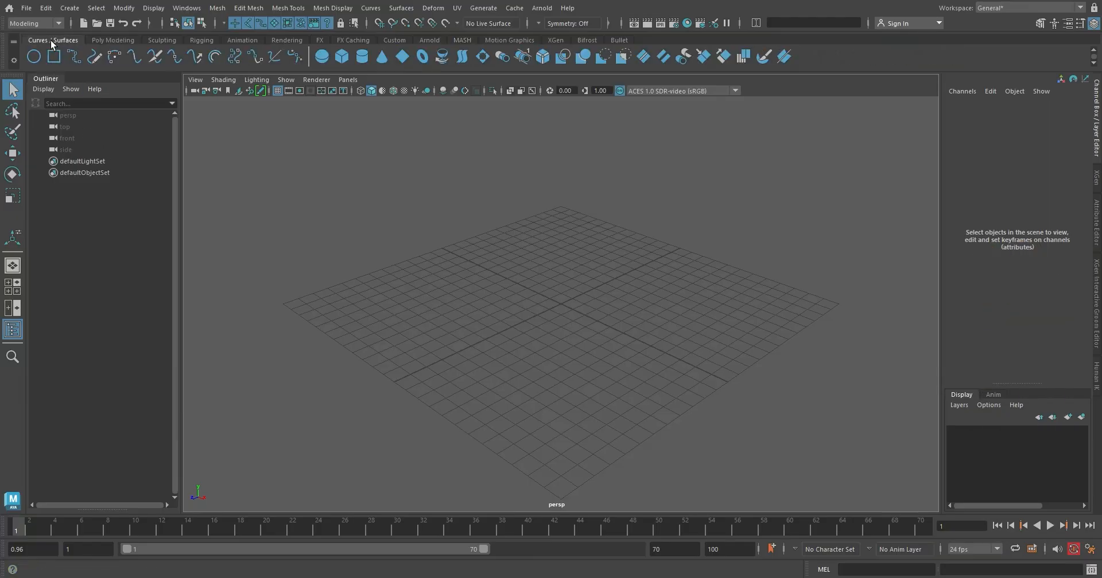
{"action": "left_click", "coordinate": [94, 57]}
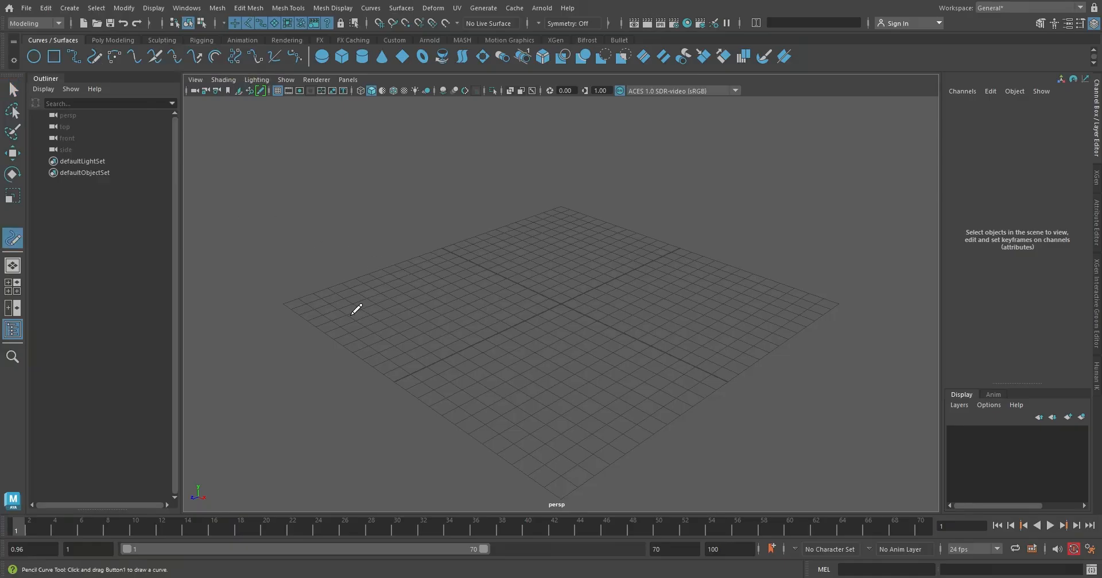
{"action": "mouse_move", "coordinate": [352, 314]}
{"action": "left_mouse_down"}
{"action": "mouse_move", "coordinate": [372, 289]}
{"action": "mouse_move", "coordinate": [488, 302]}
{"action": "mouse_move", "coordinate": [534, 400]}
{"action": "mouse_move", "coordinate": [675, 274]}
{"action": "mouse_move", "coordinate": [813, 396]}
{"action": "mouse_move", "coordinate": [729, 461]}
{"action": "left_mouse_up"}
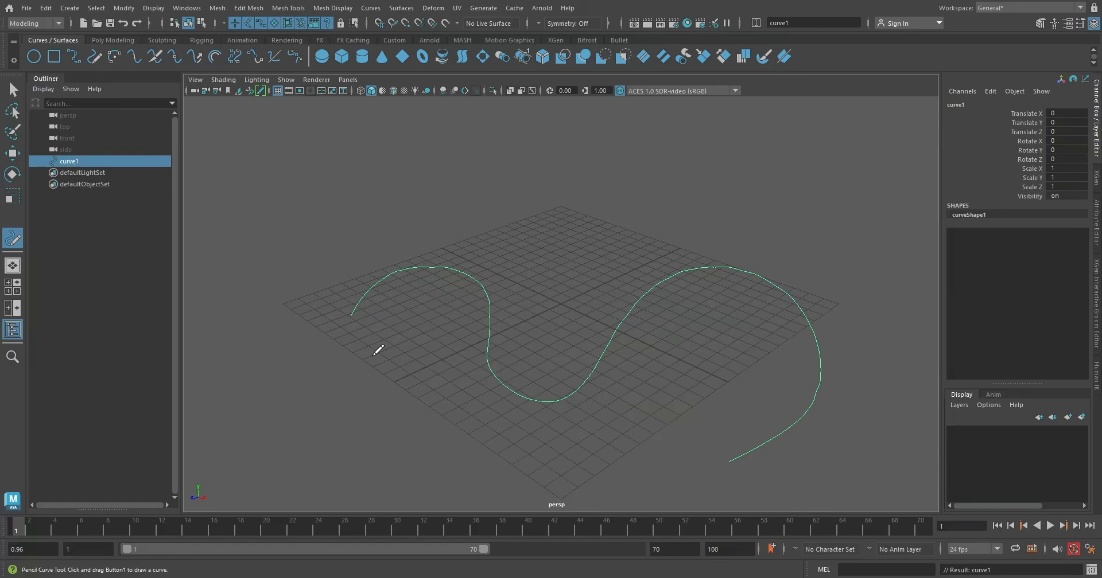
{"action": "left_click", "coordinate": [14, 93]}
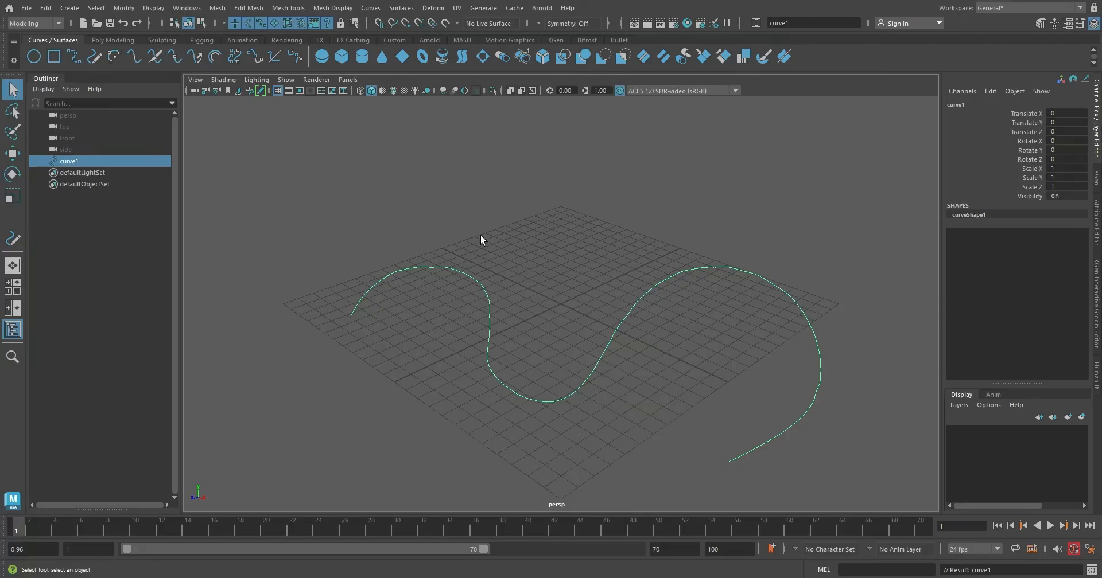
Attach the Paint Effects brush to the selected curve
{"action": "left_click", "coordinate": [473, 11]}
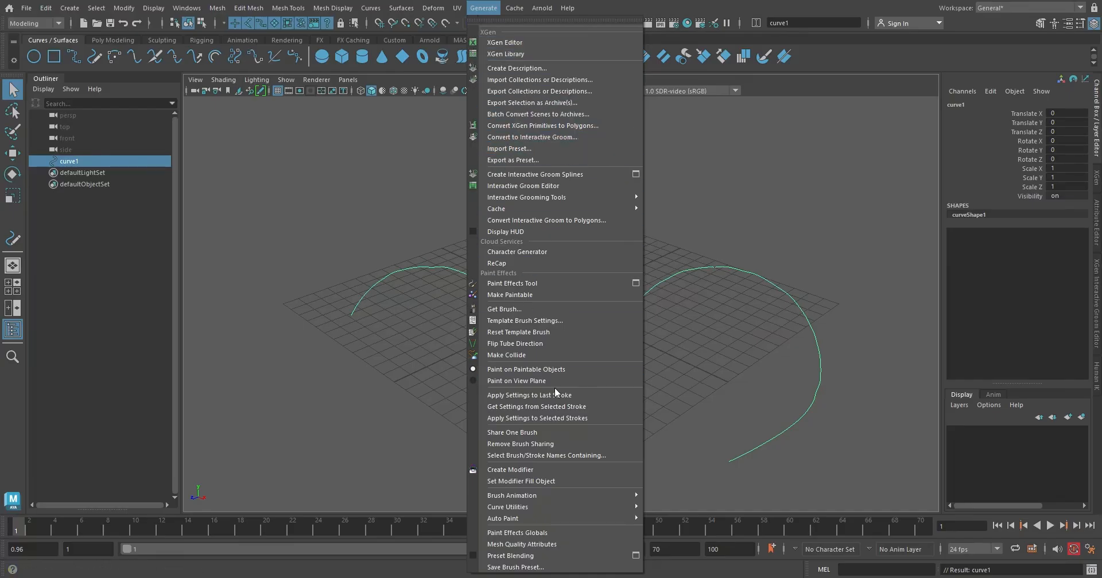
{"action": "mouse_move", "coordinate": [543, 508]}
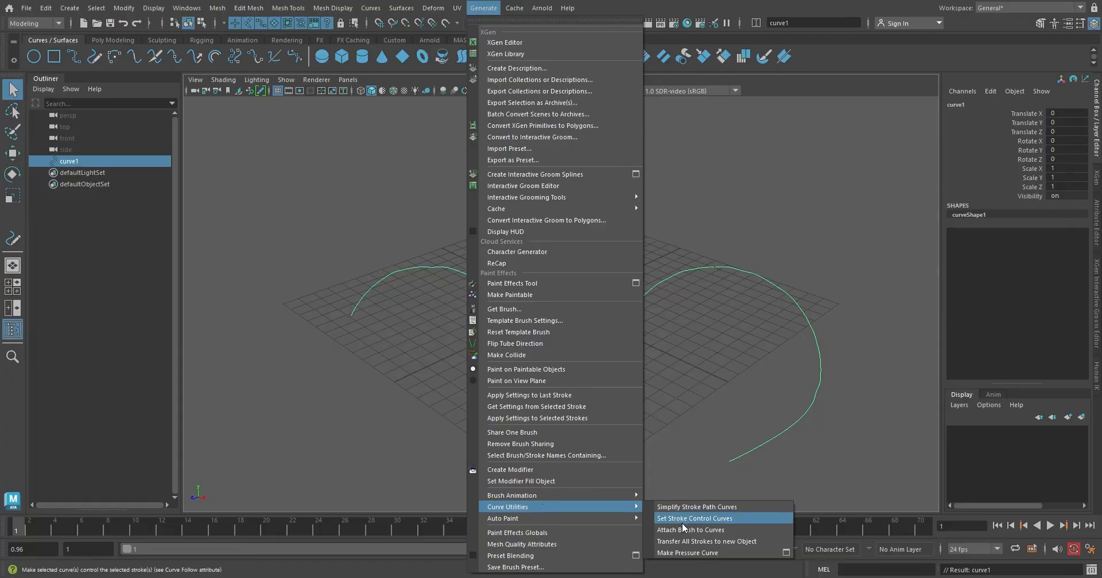
{"action": "left_click", "coordinate": [727, 531]}
Try varying the Display Percent of the brush stroke
{"action": "scroll", "coordinate": [692, 449], "scroll_direction": "up", "scroll_amount": 2}
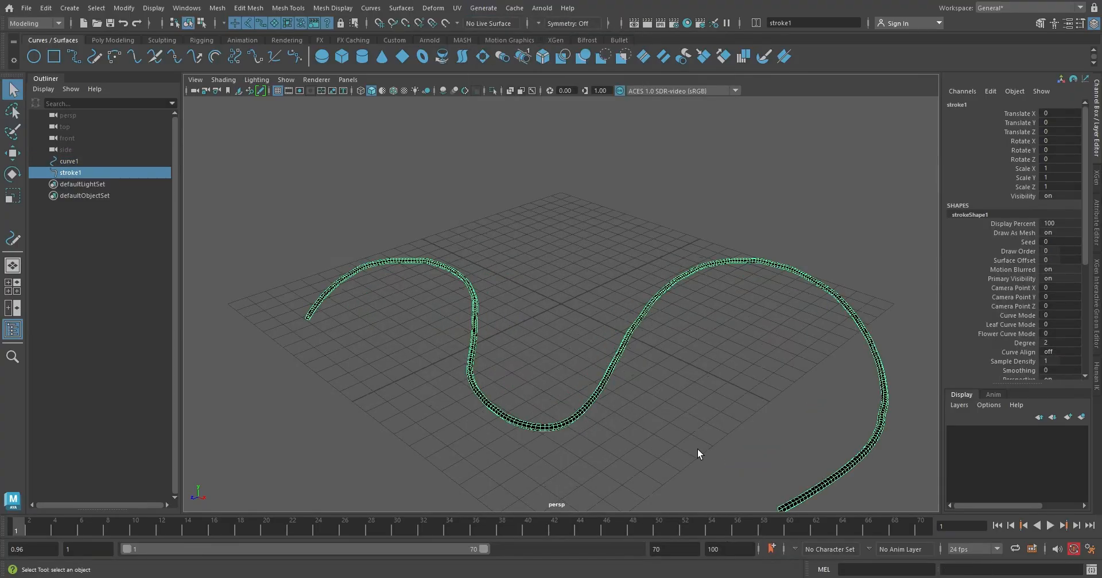
{"action": "scroll", "coordinate": [698, 448], "scroll_direction": "up", "scroll_amount": 3}
{"action": "mouse_move", "coordinate": [700, 444]}
{"action": "middle_mouse_down", "text": "alt"}
{"action": "mouse_move", "coordinate": [481, 328]}
{"action": "mouse_move", "coordinate": [416, 279]}
{"action": "middle_mouse_up", "text": "alt"}
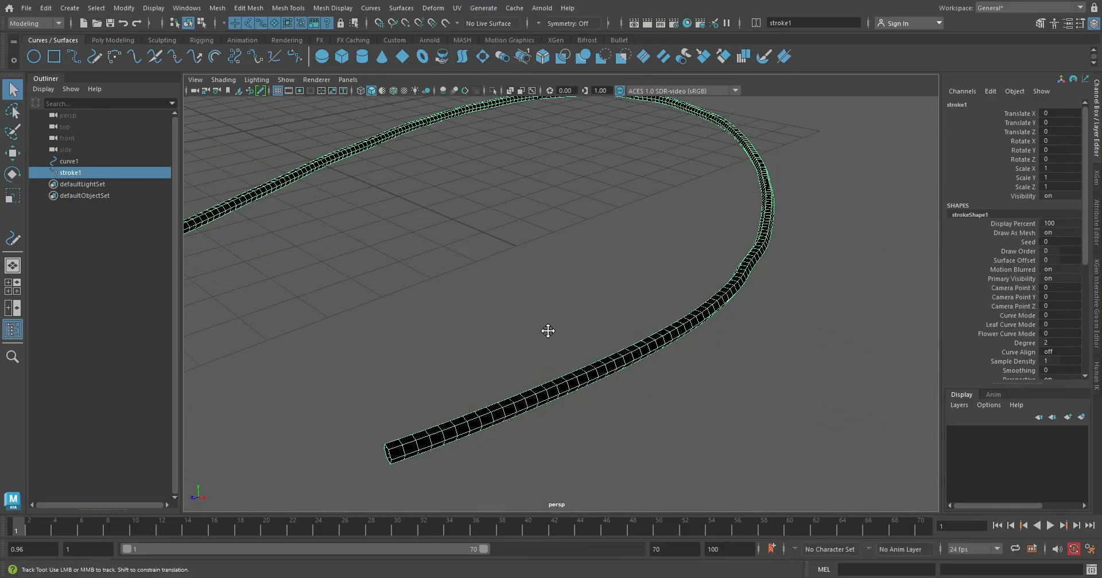
{"action": "middle_click_drag", "start_coordinate": [545, 329], "coordinate": [577, 312], "text": "alt"}
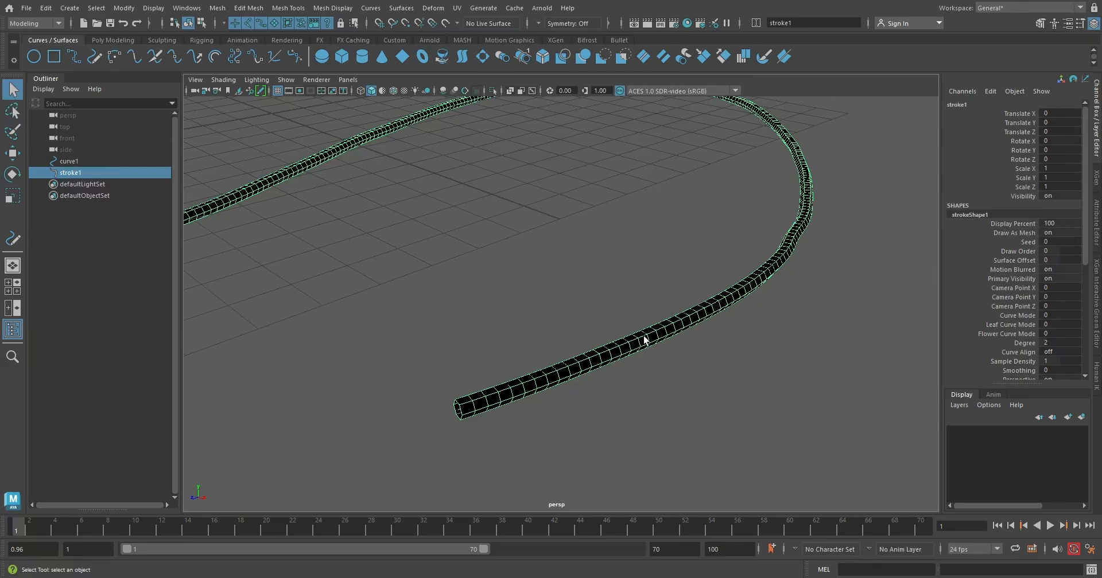
{"action": "scroll", "coordinate": [644, 340], "scroll_direction": "up", "scroll_amount": 2}
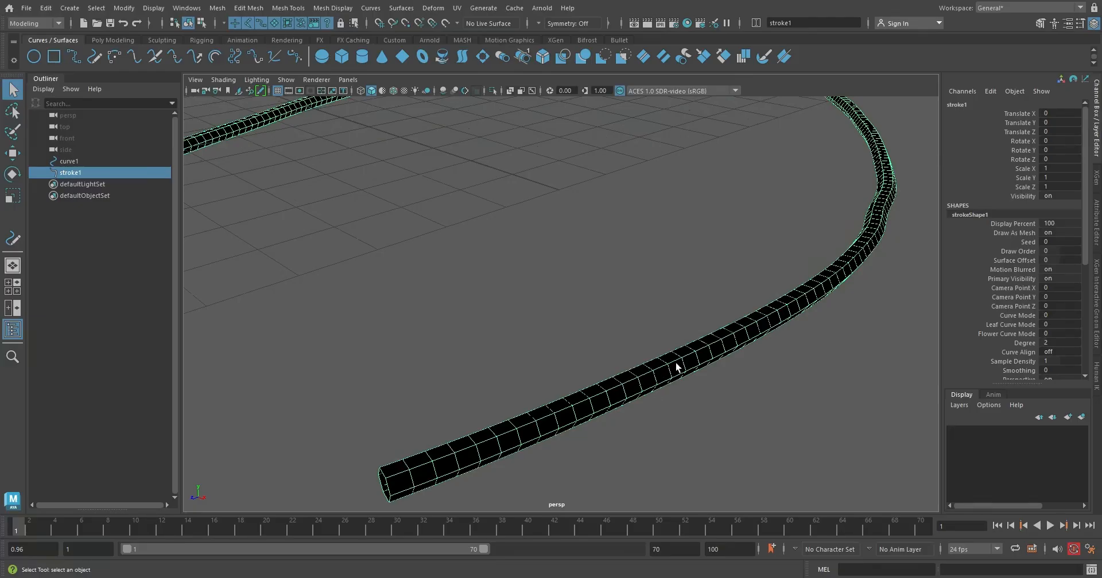
{"action": "left_click", "coordinate": [997, 223]}
{"action": "mouse_move", "coordinate": [900, 235]}
{"action": "middle_mouse_down"}
{"action": "mouse_move", "coordinate": [782, 241]}
{"action": "mouse_move", "coordinate": [962, 245]}
{"action": "middle_mouse_up"}
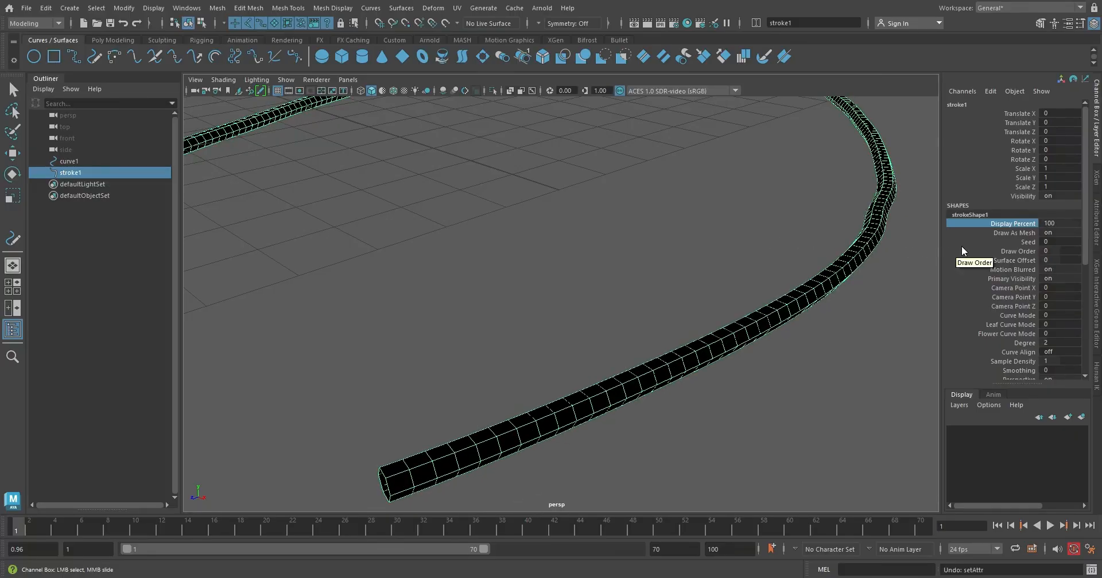
Adjust the stroke's Sample Density, trying 2 and 0.1 before settling on 0.8
{"action": "left_click_drag", "start_coordinate": [1084, 204], "coordinate": [1082, 244]}
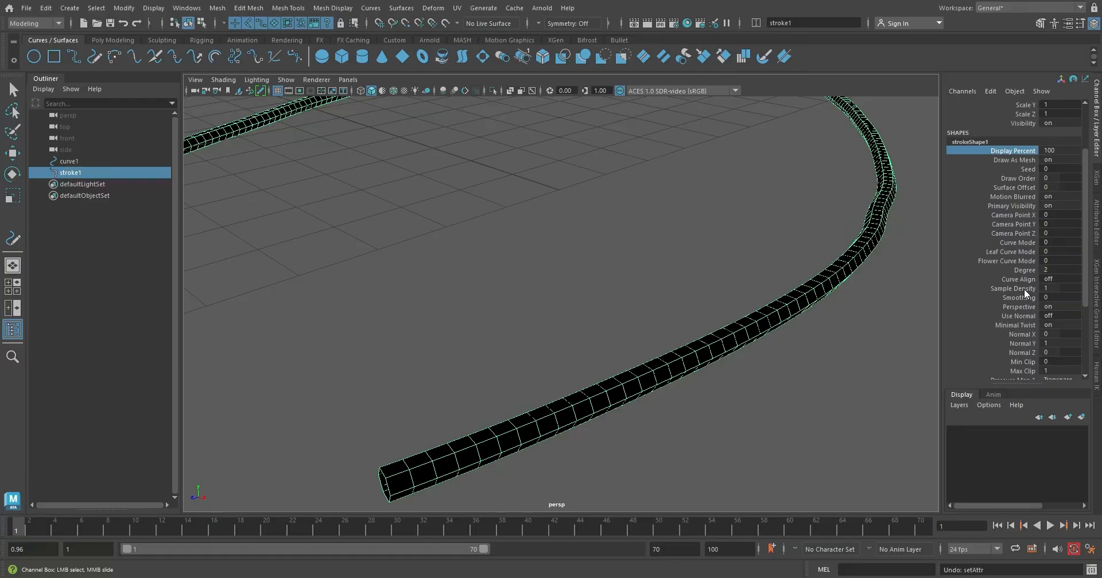
{"action": "left_click", "coordinate": [986, 288]}
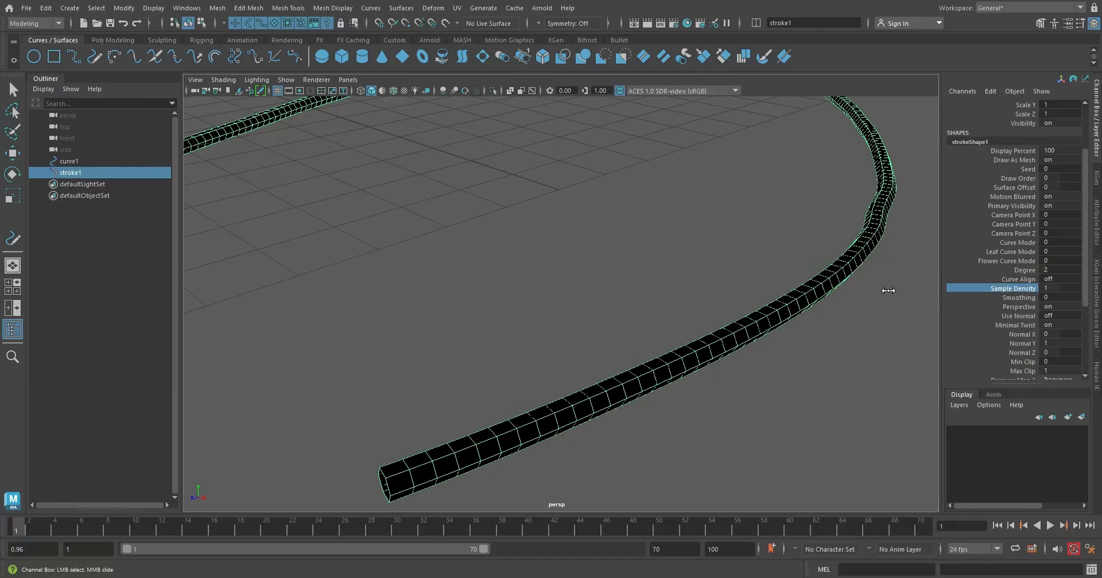
{"action": "middle_click_drag", "start_coordinate": [888, 290], "coordinate": [903, 291]}
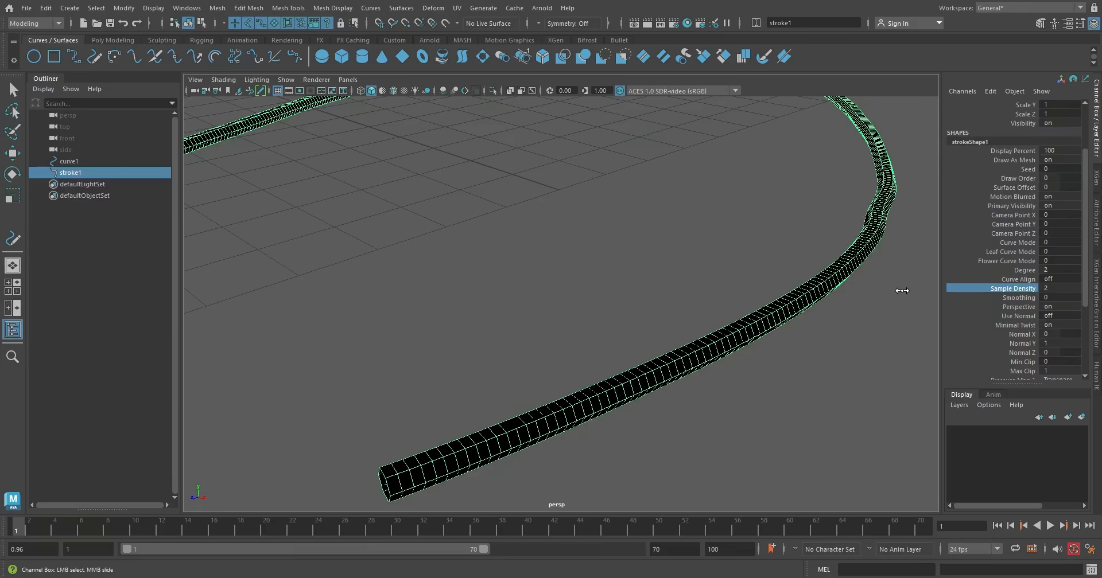
{"action": "middle_click_drag", "start_coordinate": [895, 291], "coordinate": [883, 292]}
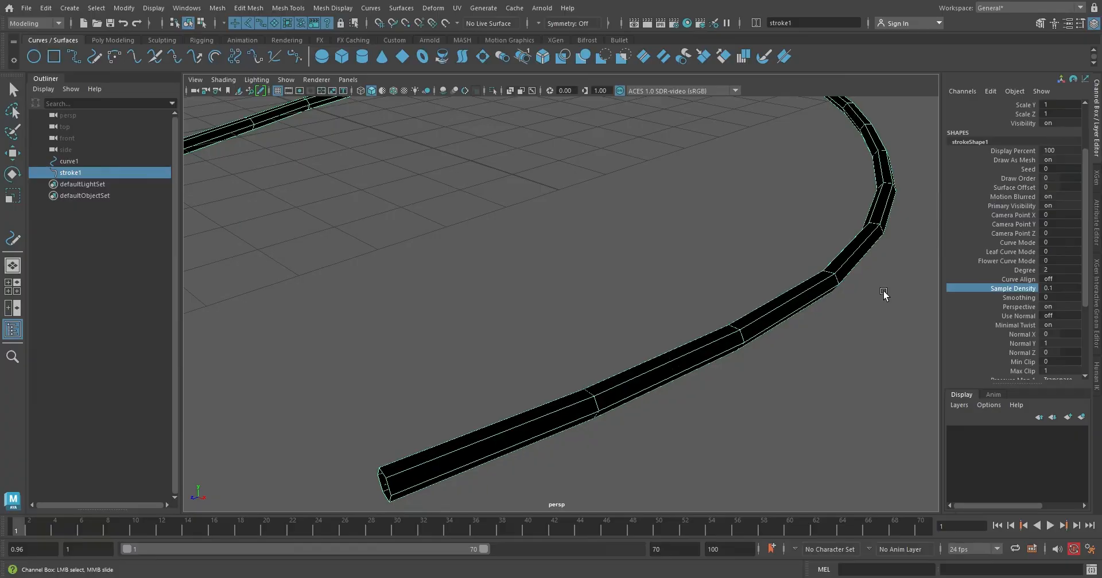
{"action": "scroll", "coordinate": [878, 292], "scroll_direction": "down", "scroll_amount": 5}
{"action": "middle_click_drag", "start_coordinate": [657, 257], "coordinate": [730, 305], "text": "alt"}
{"action": "mouse_move", "coordinate": [730, 306]}
{"action": "right_mouse_down", "text": "alt"}
{"action": "mouse_move", "coordinate": [797, 334]}
{"action": "mouse_move", "coordinate": [786, 322]}
{"action": "right_mouse_up", "text": "alt"}
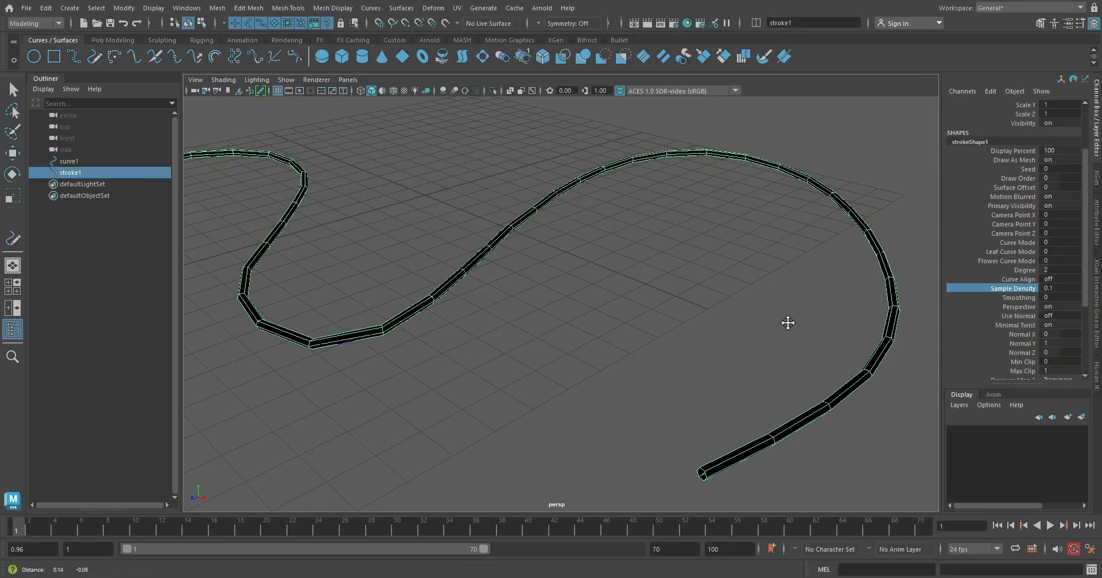
{"action": "middle_click_drag", "start_coordinate": [815, 283], "coordinate": [820, 287]}
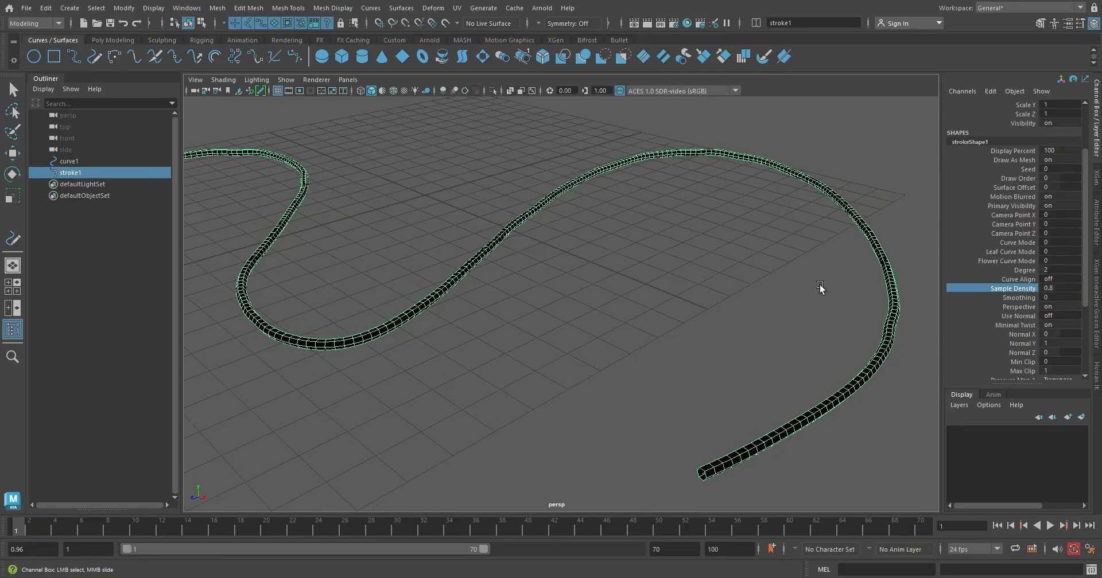
Open the Paint Effects to Polygons conversion options for the stroke and reset the settings, with Quad output and Hide strokes enabled
{"action": "mouse_move", "coordinate": [819, 286]}
{"action": "left_mouse_down", "text": "alt"}
{"action": "mouse_move", "coordinate": [619, 300]}
{"action": "mouse_move", "coordinate": [819, 322]}
{"action": "left_mouse_up", "text": "alt"}
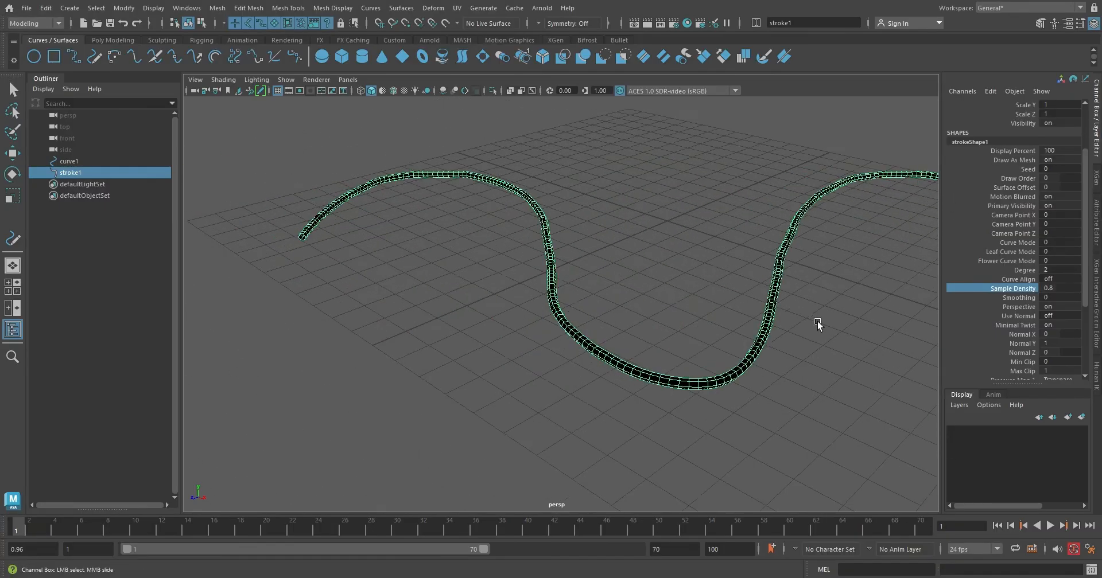
{"action": "left_click_drag", "start_coordinate": [526, 319], "coordinate": [666, 318], "text": "alt"}
{"action": "scroll", "coordinate": [539, 313], "scroll_direction": "up", "scroll_amount": 3}
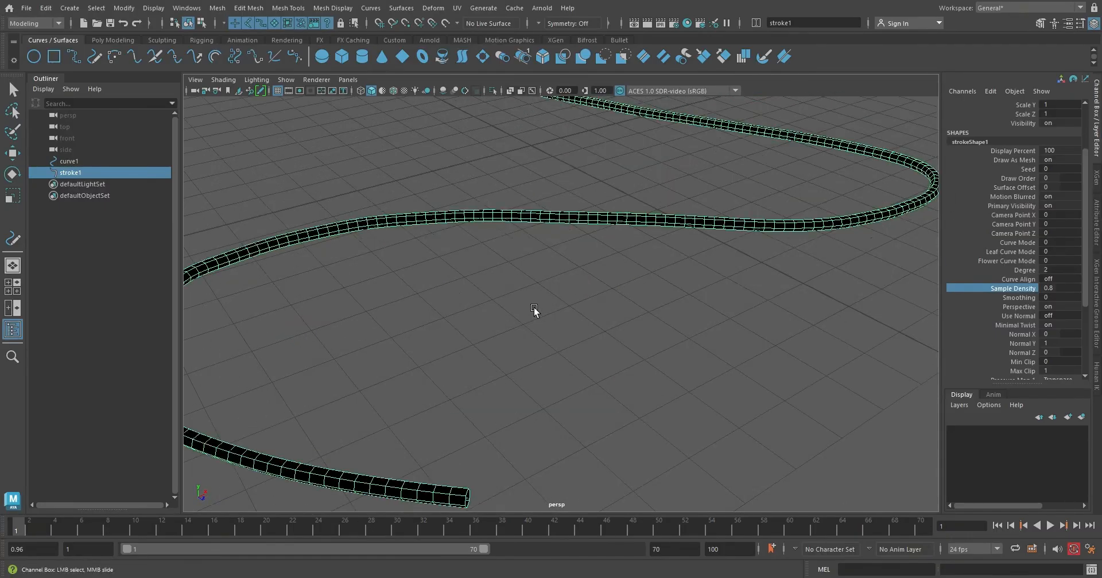
{"action": "middle_click_drag", "start_coordinate": [534, 308], "coordinate": [724, 259], "text": "alt"}
{"action": "mouse_move", "coordinate": [724, 260]}
{"action": "left_mouse_down", "text": "alt"}
{"action": "mouse_move", "coordinate": [704, 290]}
{"action": "mouse_move", "coordinate": [604, 307]}
{"action": "left_mouse_up", "text": "alt"}
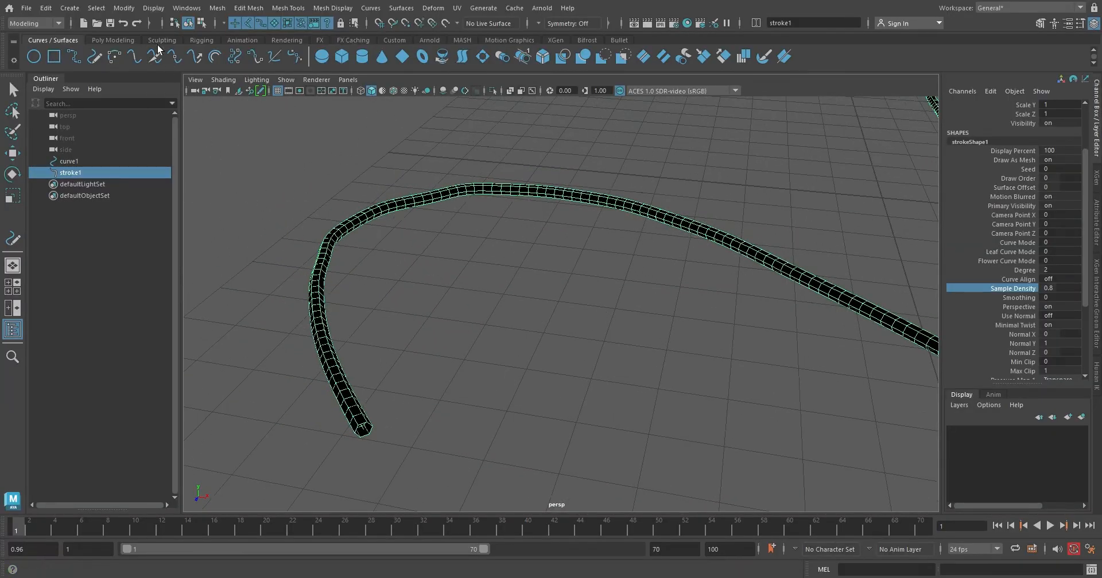
{"action": "left_click", "coordinate": [124, 8]}
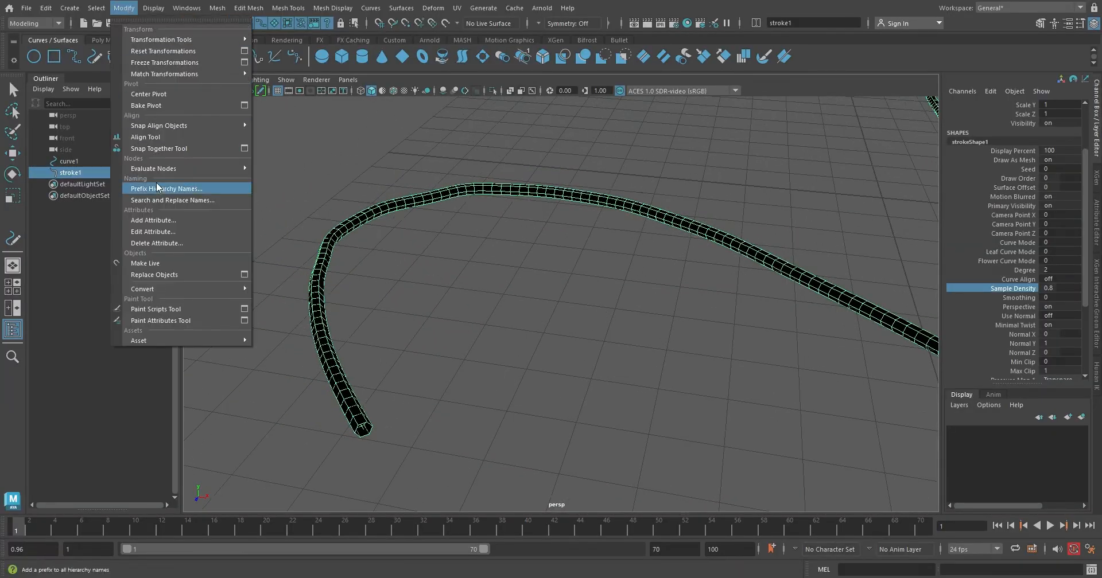
{"action": "mouse_move", "coordinate": [181, 288]}
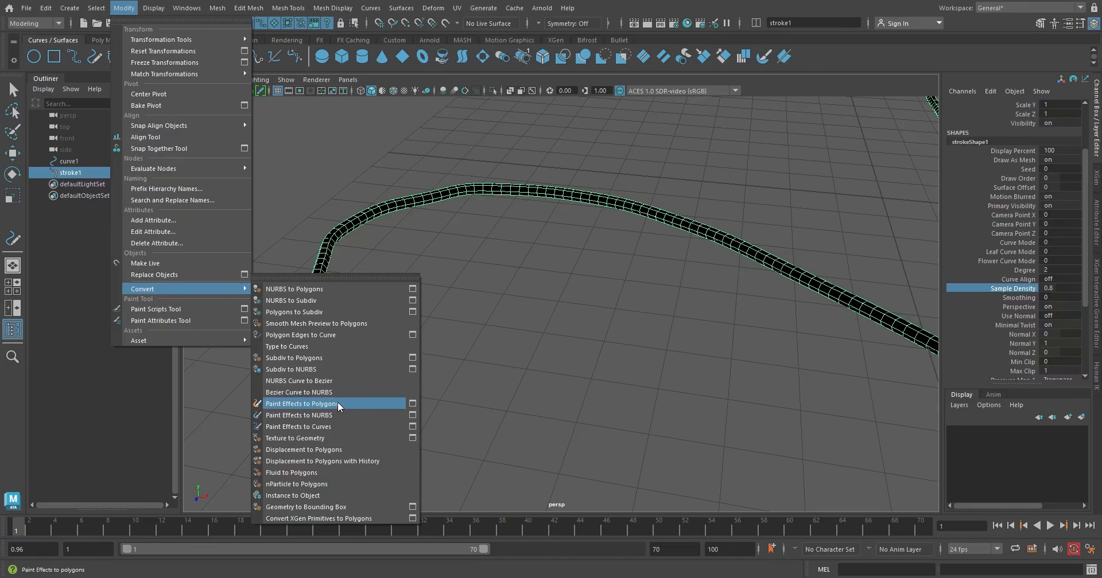
{"action": "left_click", "coordinate": [412, 403]}
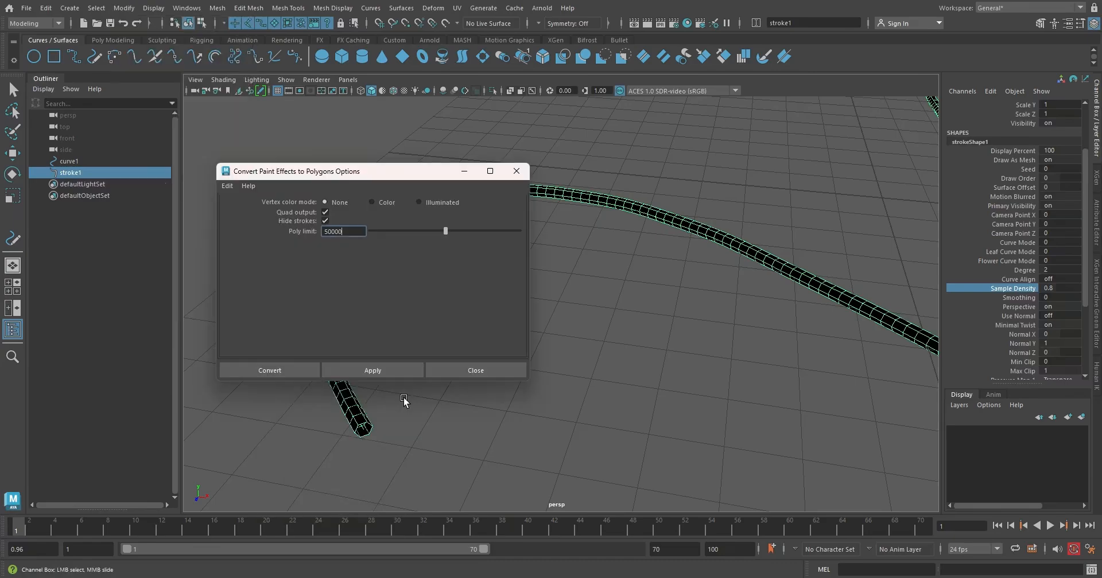
{"action": "left_click", "coordinate": [223, 188]}
{"action": "left_click", "coordinate": [235, 209]}
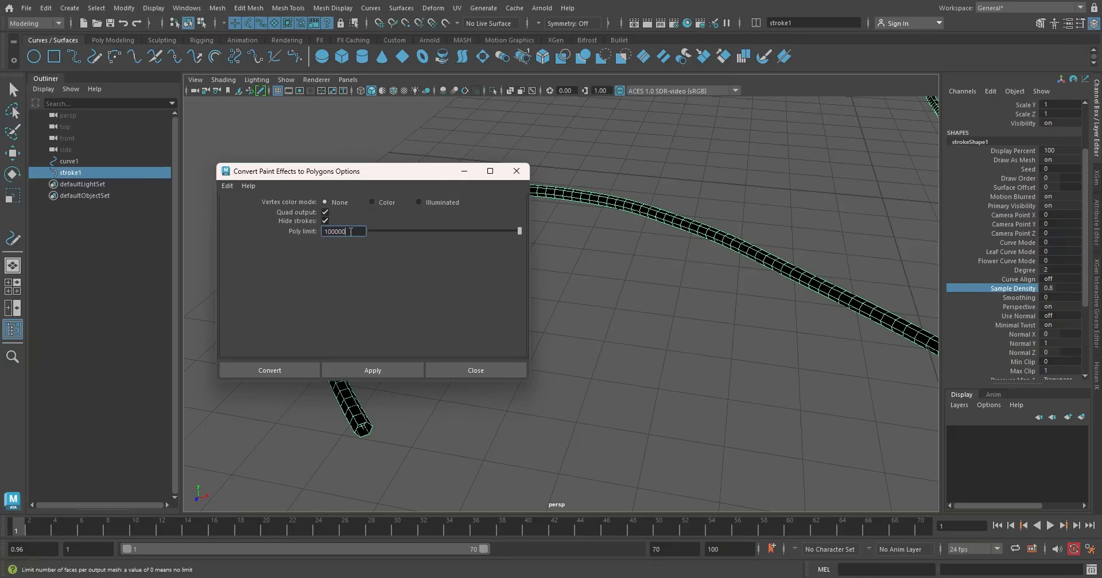
Set the poly limit to 50000 and convert the stroke to polygons
{"action": "left_click_drag", "start_coordinate": [345, 232], "coordinate": [301, 231]}
{"action": "type", "text": "5000"}
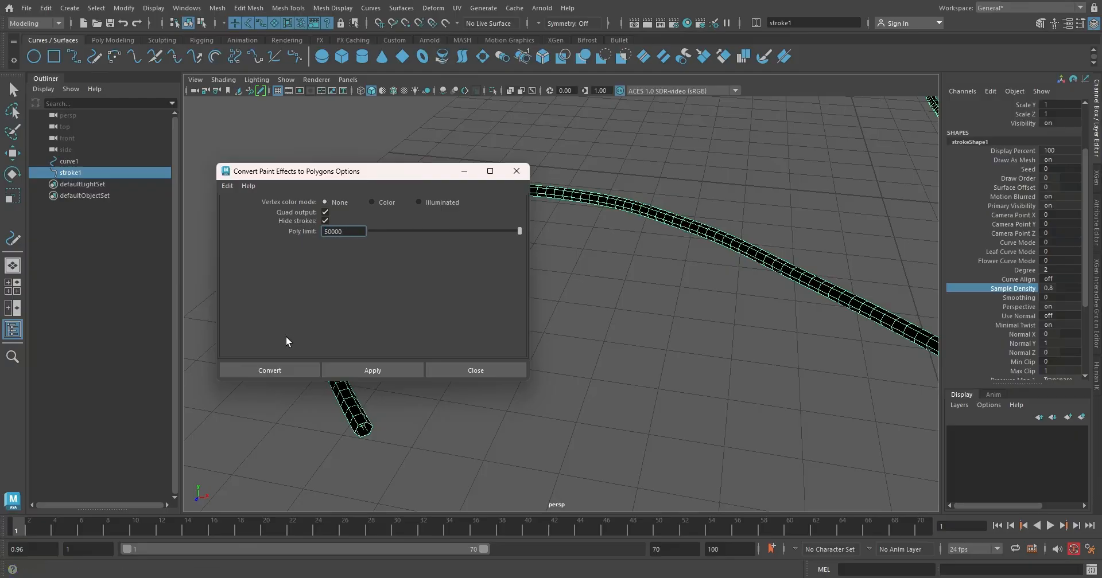
{"action": "left_click", "coordinate": [278, 371]}
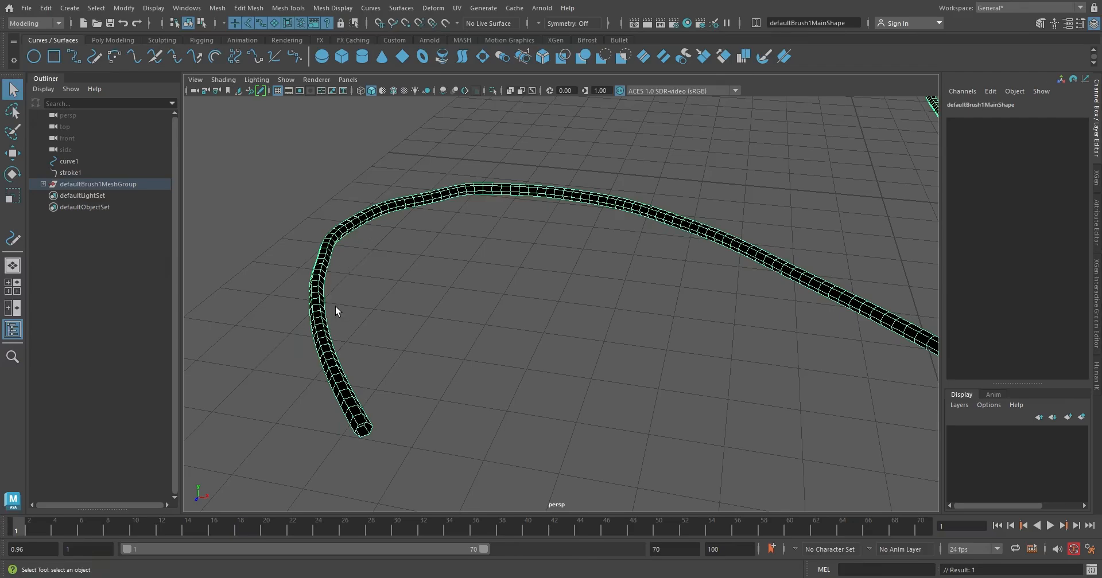
Assign the existing lambert1 material to the converted tube mesh
{"action": "right_click", "coordinate": [345, 232]}
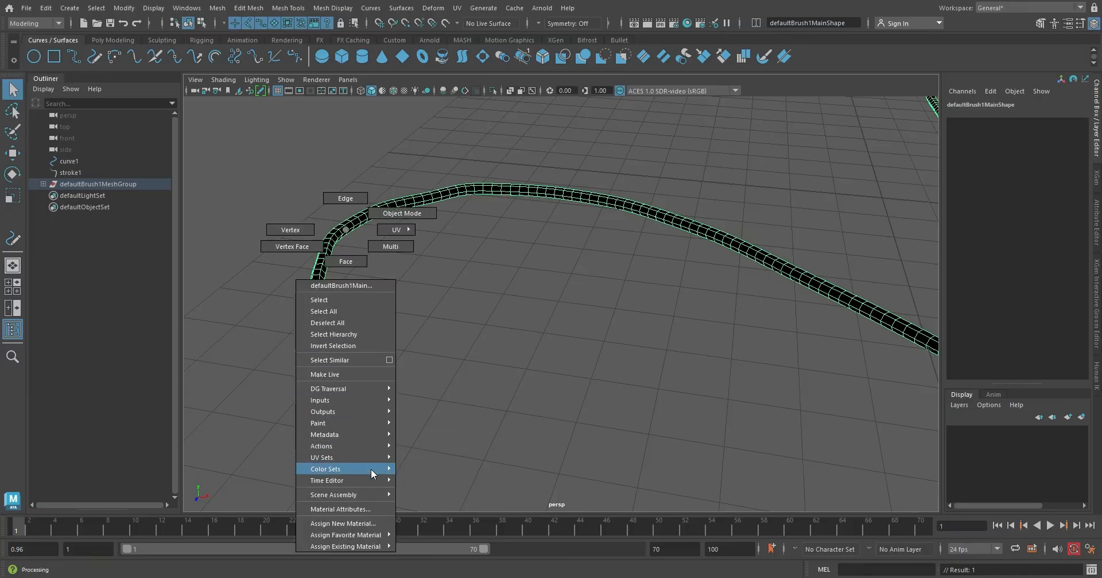
{"action": "mouse_move", "coordinate": [373, 547]}
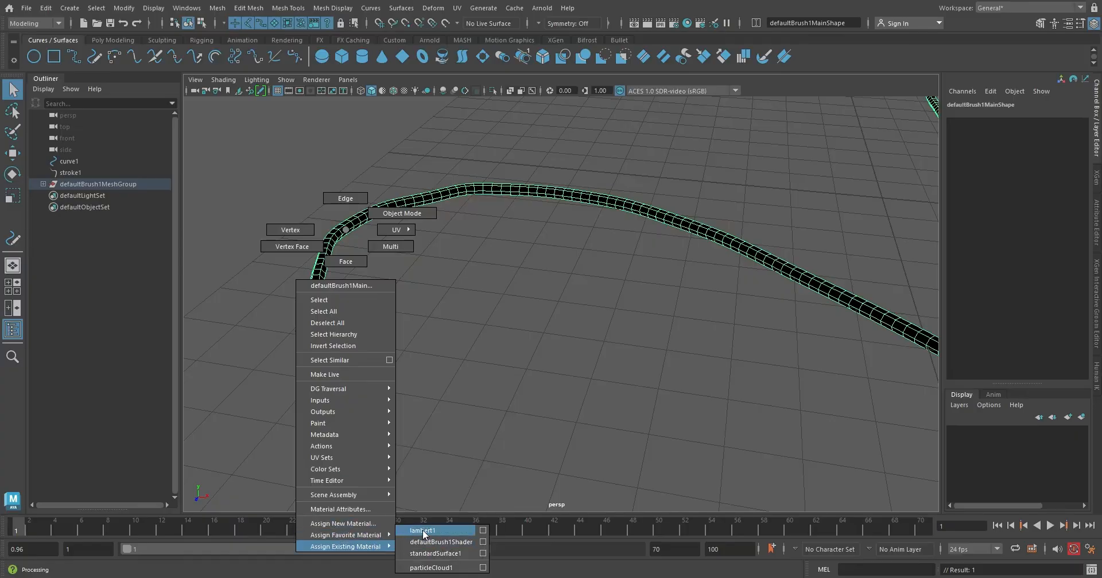
{"action": "left_click", "coordinate": [422, 529]}
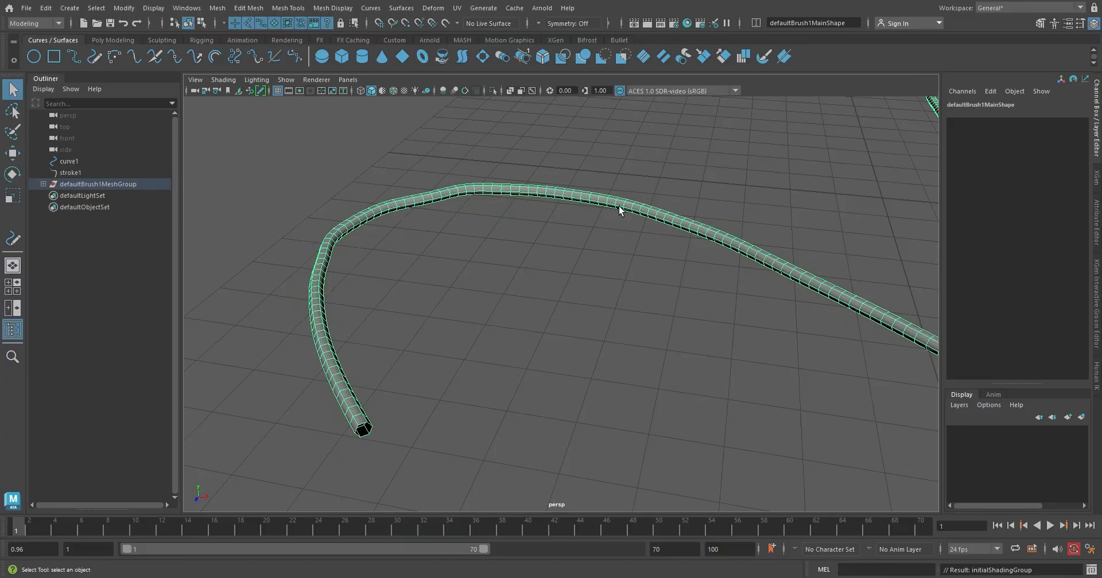
Delete the construction history of the converted tube mesh
{"action": "left_click_drag", "start_coordinate": [467, 337], "coordinate": [429, 334], "text": "alt"}
{"action": "scroll", "coordinate": [450, 335], "scroll_direction": "down", "scroll_amount": 2}
{"action": "middle_click_drag", "start_coordinate": [514, 344], "coordinate": [487, 330], "text": "alt"}
{"action": "left_click_drag", "start_coordinate": [473, 326], "coordinate": [485, 323], "text": "alt"}
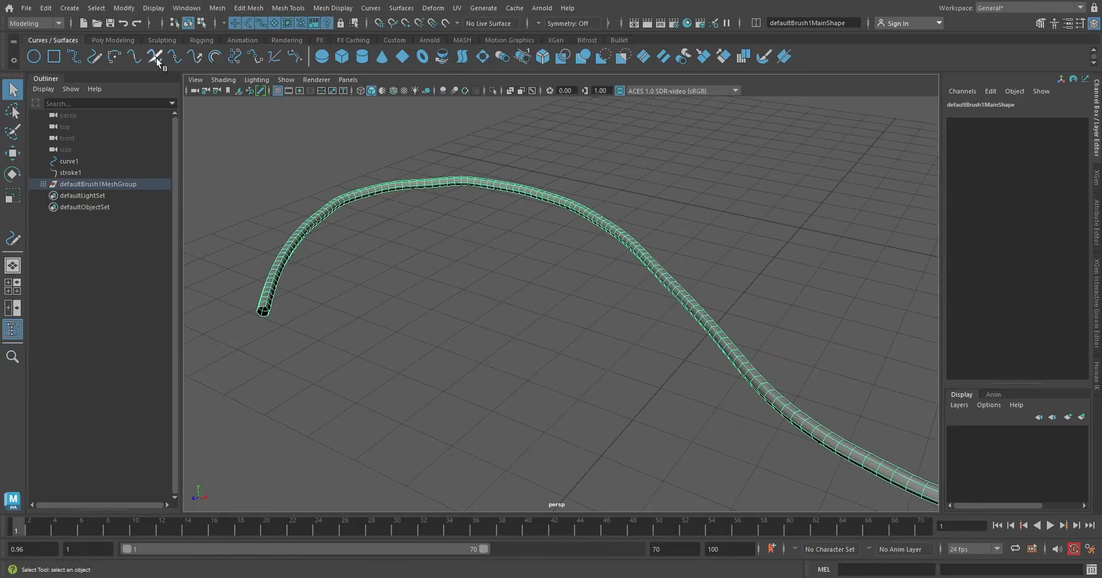
{"action": "left_click", "coordinate": [123, 39]}
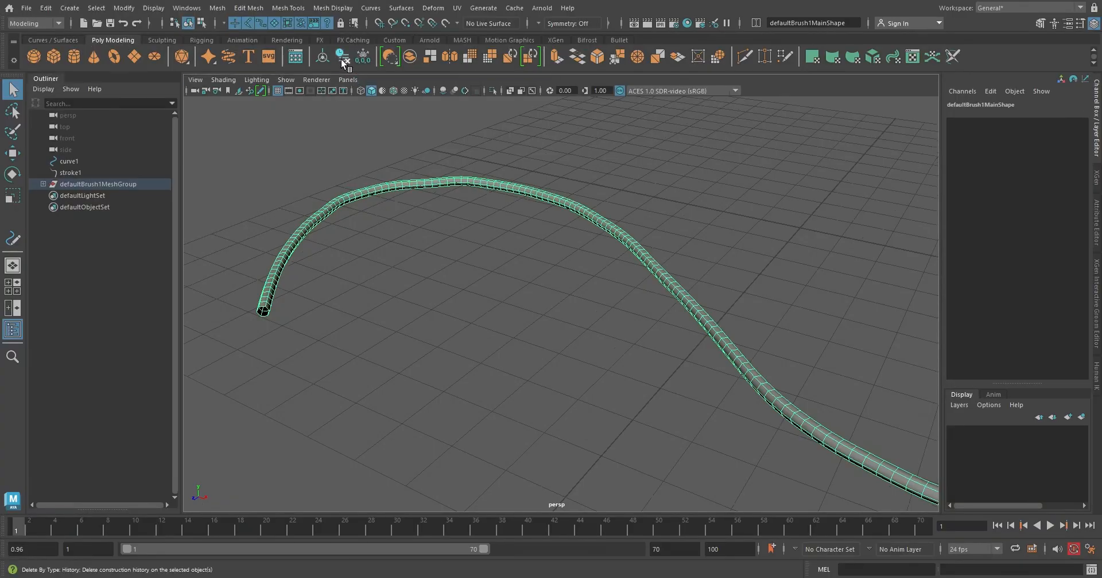
Delete the original curve1 and stroke1 from the scene, keeping only the polygon mesh
{"action": "left_click", "coordinate": [92, 161]}
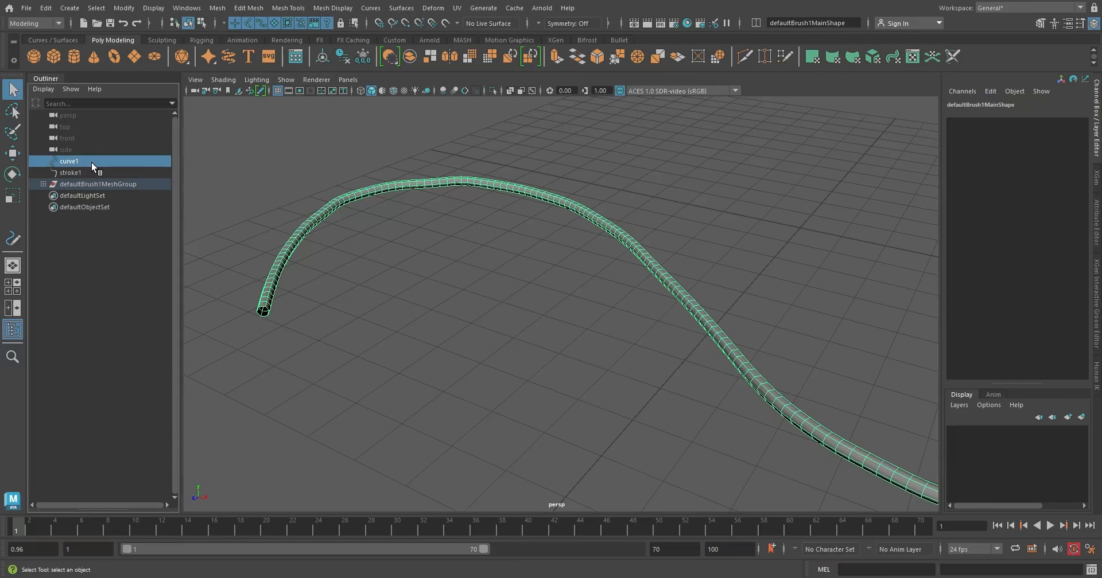
{"action": "left_click", "coordinate": [87, 173], "text": "shift"}
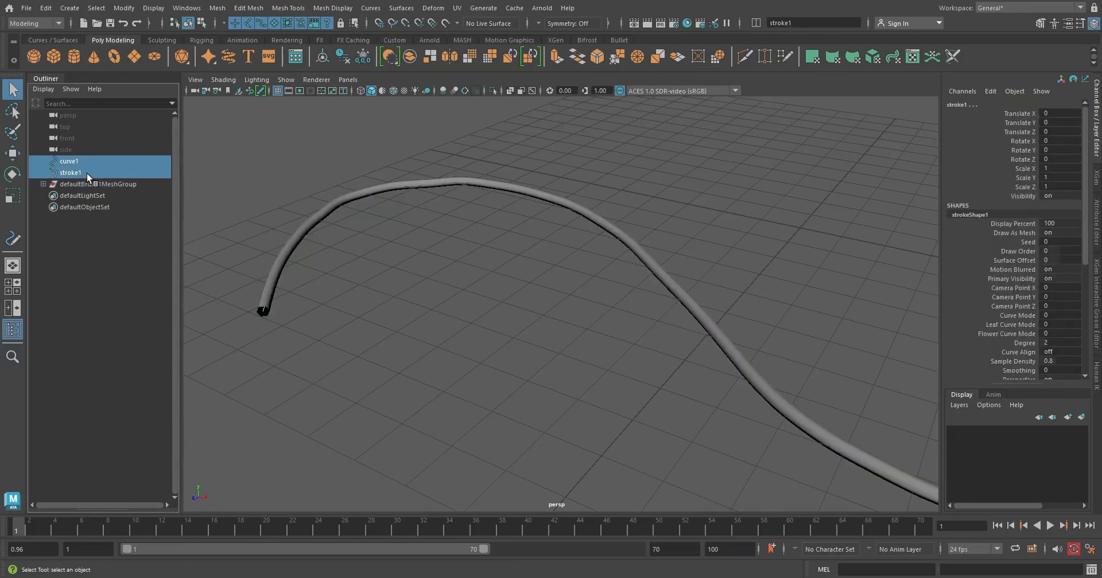
{"action": "key", "text": "Delete"}
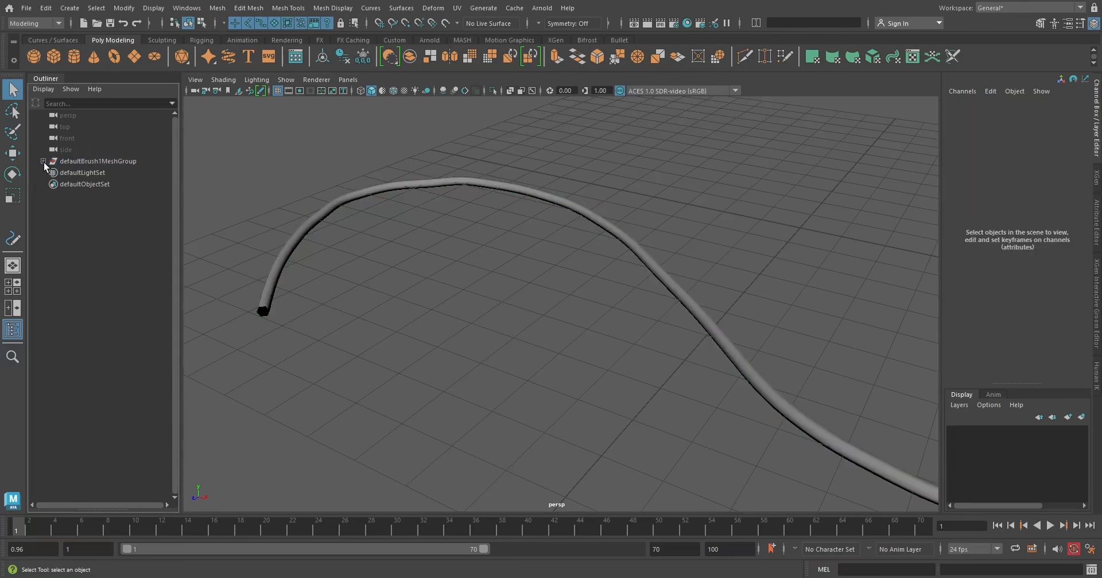
Move defaultBrush1Main out of its parent group and delete the empty defaultBrush1MeshGroup
{"action": "left_click", "coordinate": [43, 161]}
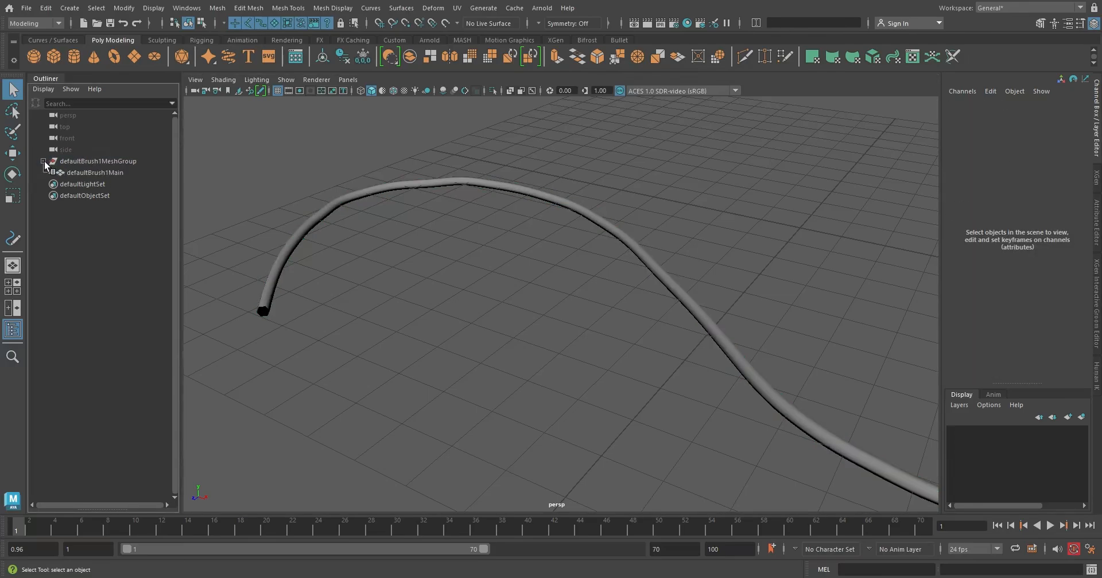
{"action": "left_click", "coordinate": [96, 172]}
{"action": "left_click_drag", "start_coordinate": [95, 170], "coordinate": [71, 156]}
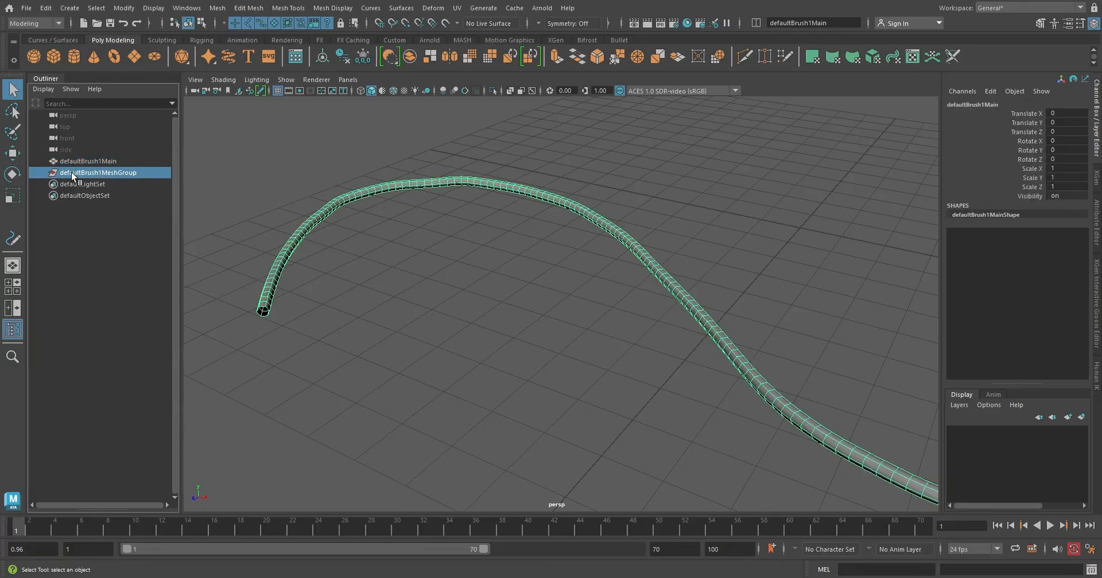
{"action": "key", "text": "Delete"}
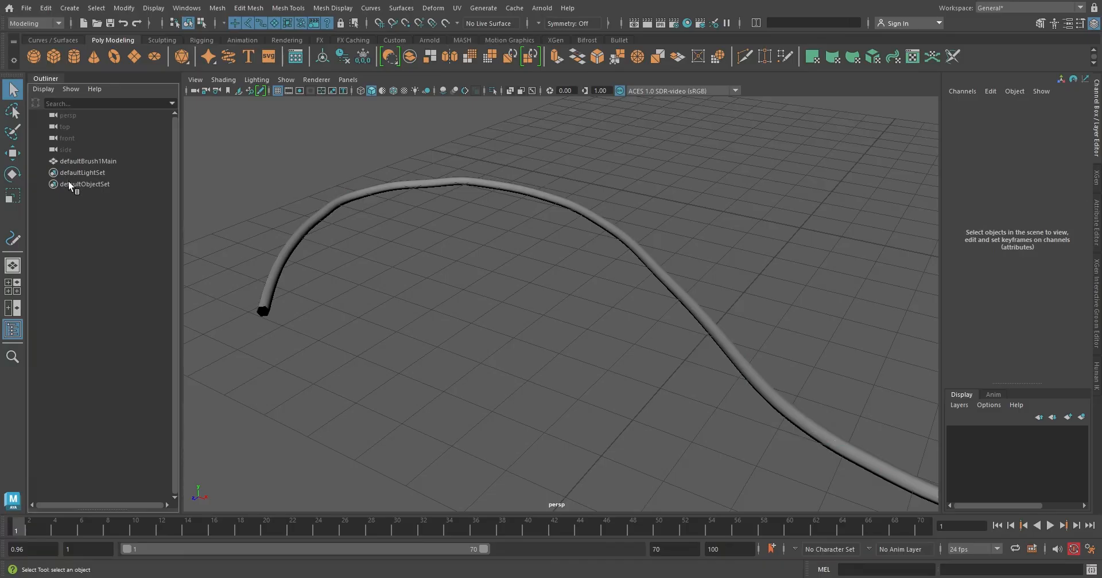
Rename the tube mesh defaultBrush1Main as rope
{"action": "left_click", "coordinate": [284, 264]}
{"action": "left_click_drag", "start_coordinate": [284, 261], "coordinate": [349, 284], "text": "alt"}
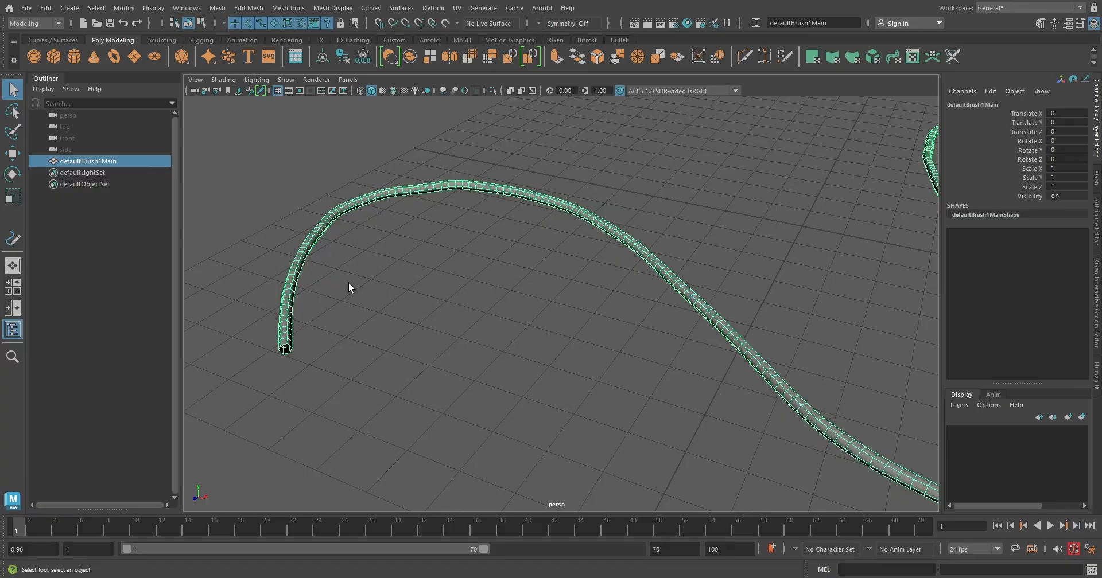
{"action": "double_click", "coordinate": [123, 160]}
{"action": "type", "text": "rope"}
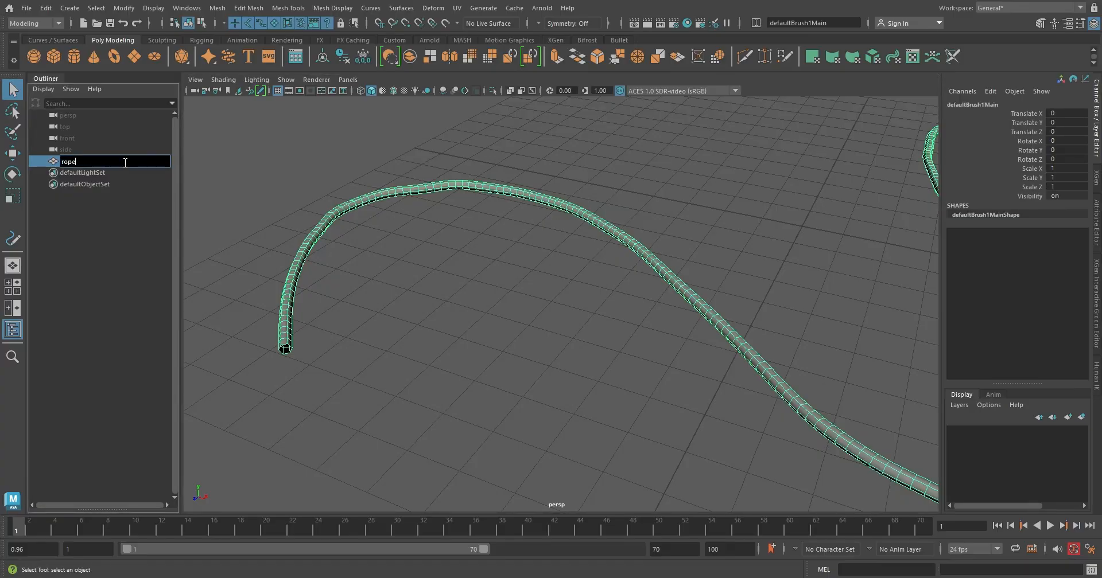
{"action": "key", "text": "Return"}
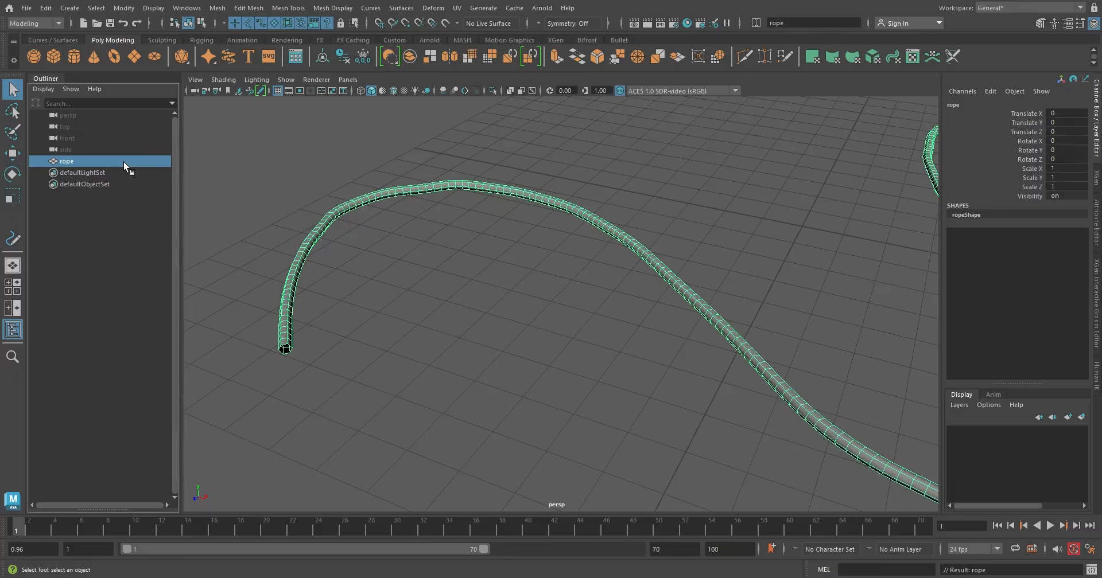
Delete the rope mesh to empty the scene
{"action": "scroll", "coordinate": [402, 246], "scroll_direction": "down", "scroll_amount": 5}
{"action": "middle_click_drag", "start_coordinate": [729, 304], "coordinate": [597, 330], "text": "alt"}
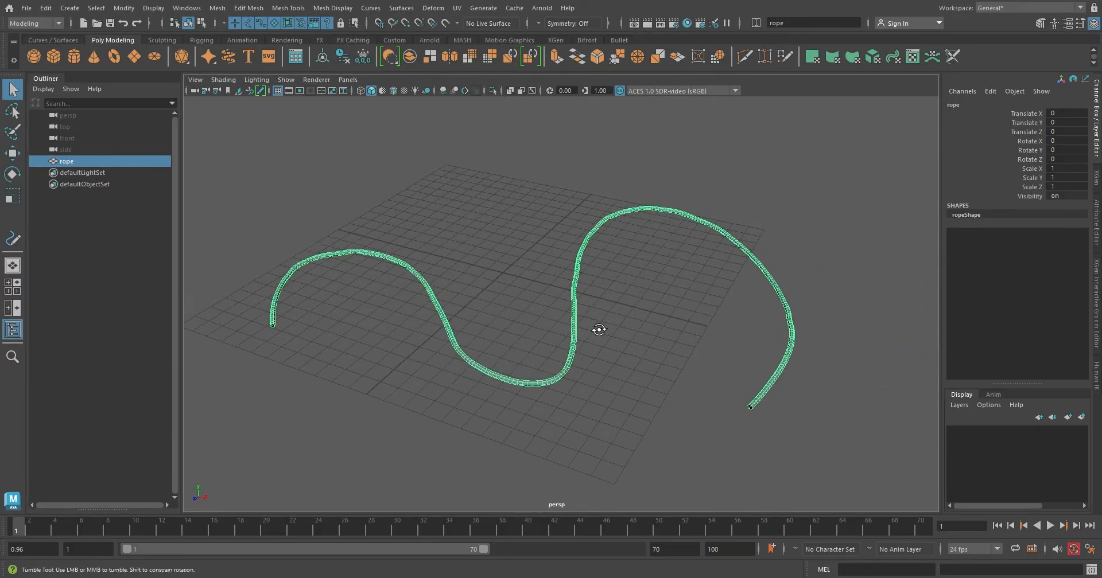
{"action": "key", "text": "Delete"}
{"action": "middle_click_drag", "start_coordinate": [506, 230], "coordinate": [508, 230], "text": "alt"}
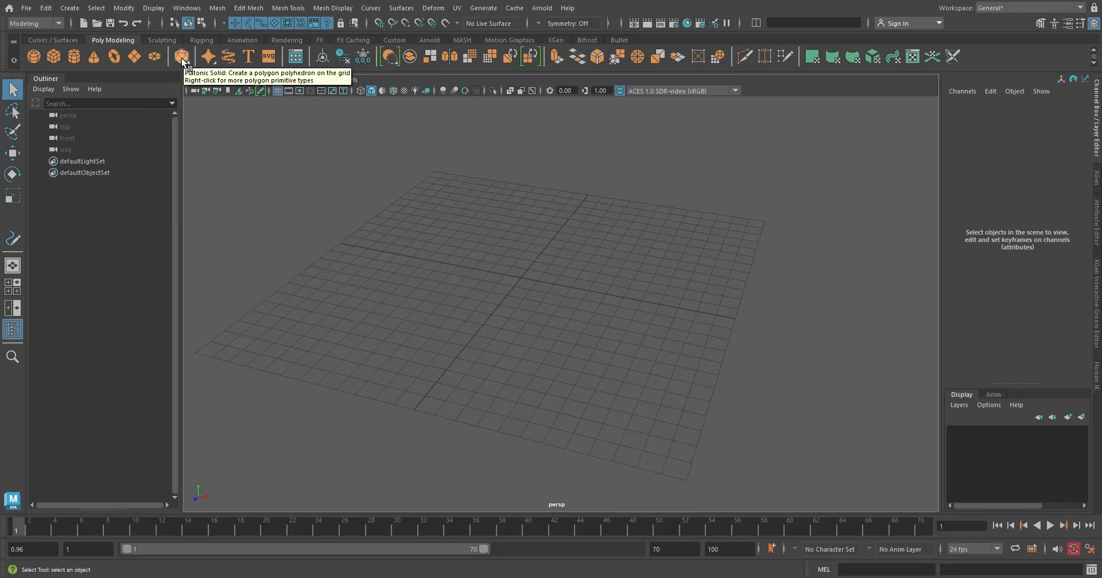
Create a polygon helix primitive on the grid
{"action": "middle_click_drag", "start_coordinate": [181, 58], "coordinate": [182, 58]}
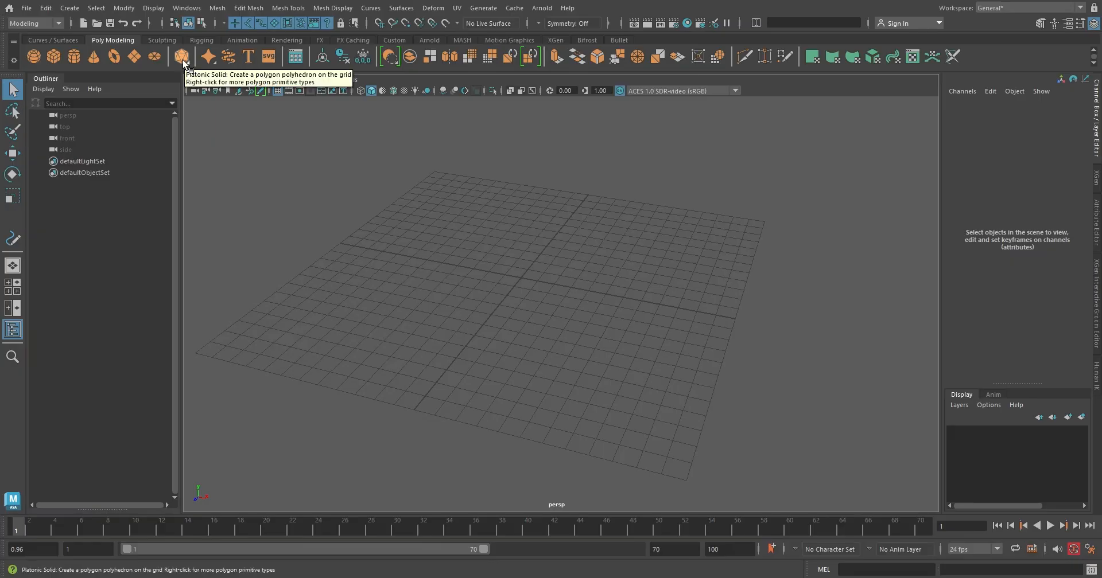
{"action": "right_click", "coordinate": [182, 62]}
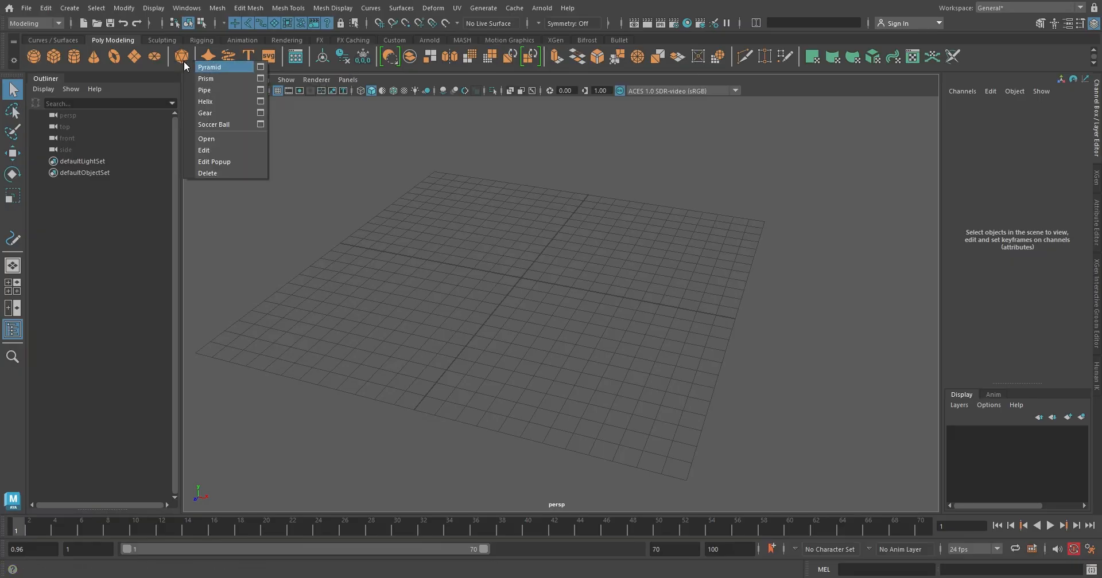
{"action": "left_click", "coordinate": [213, 101]}
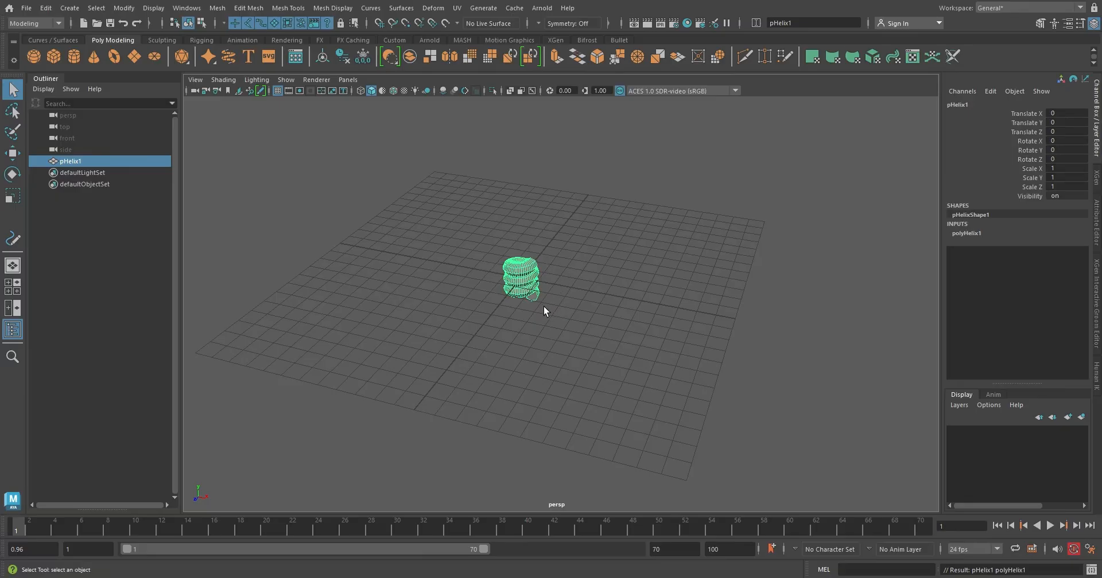
Set the helix's height to 7.2, its coils to 5.5 and its width to 4.5 in the polyHelix1 inputs
{"action": "left_click", "coordinate": [970, 233]}
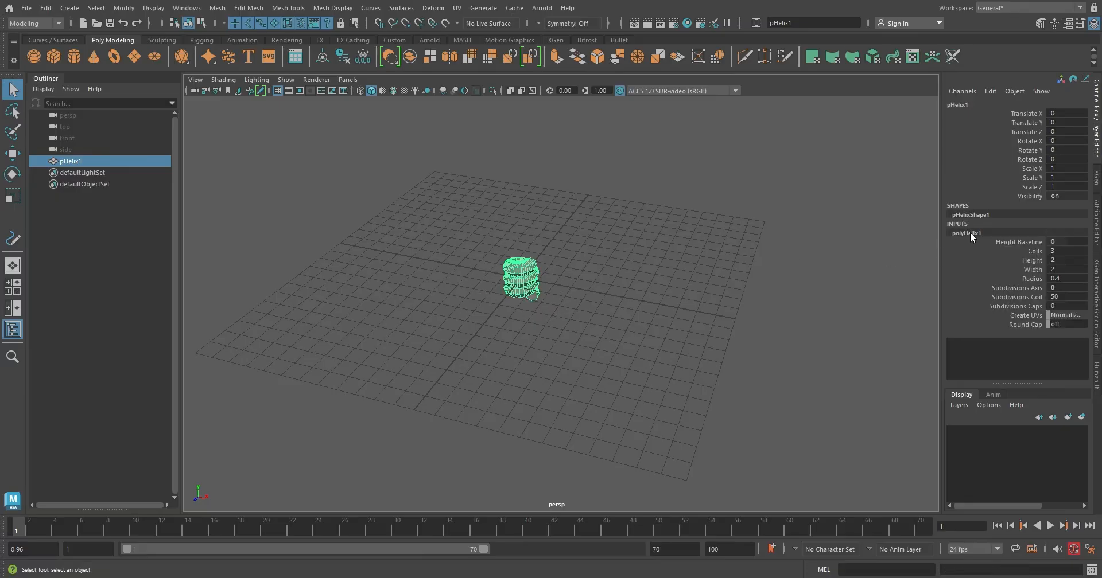
{"action": "left_click", "coordinate": [1031, 260]}
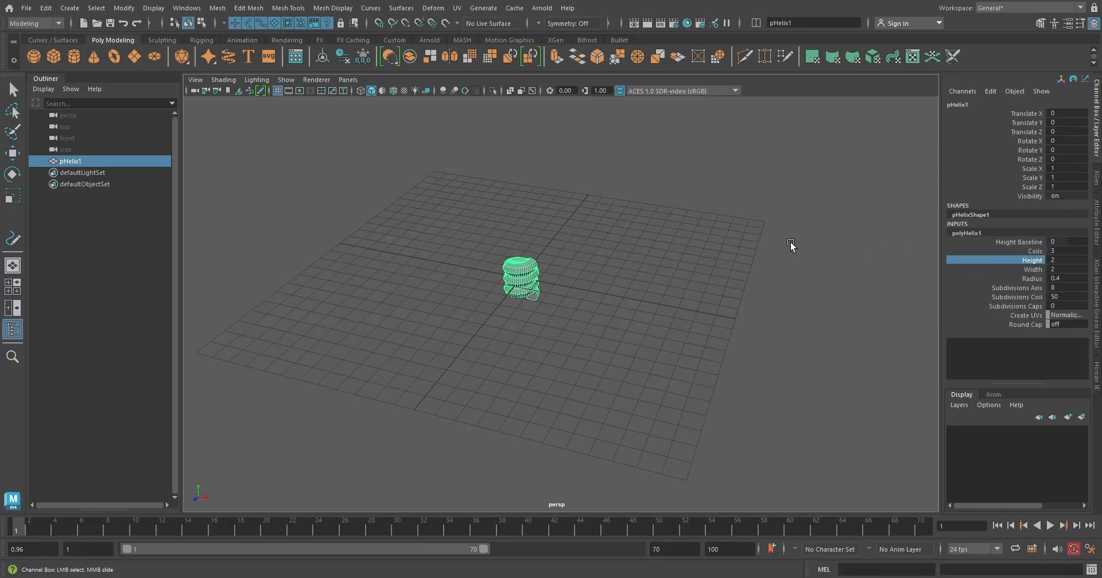
{"action": "middle_click_drag", "start_coordinate": [793, 244], "coordinate": [763, 235]}
{"action": "left_click", "coordinate": [1011, 252]}
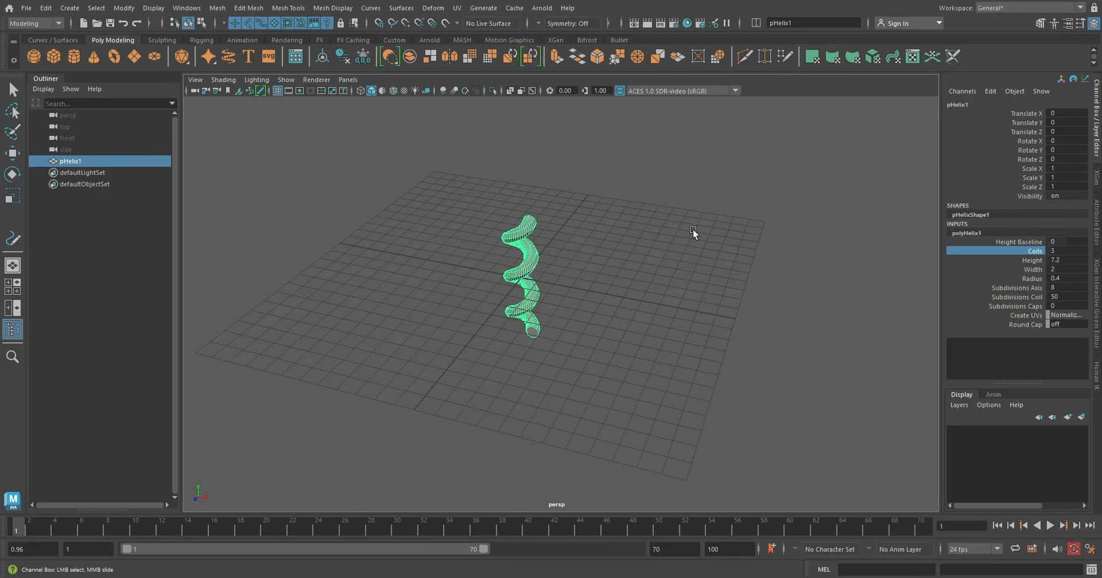
{"action": "middle_click_drag", "start_coordinate": [693, 229], "coordinate": [708, 229]}
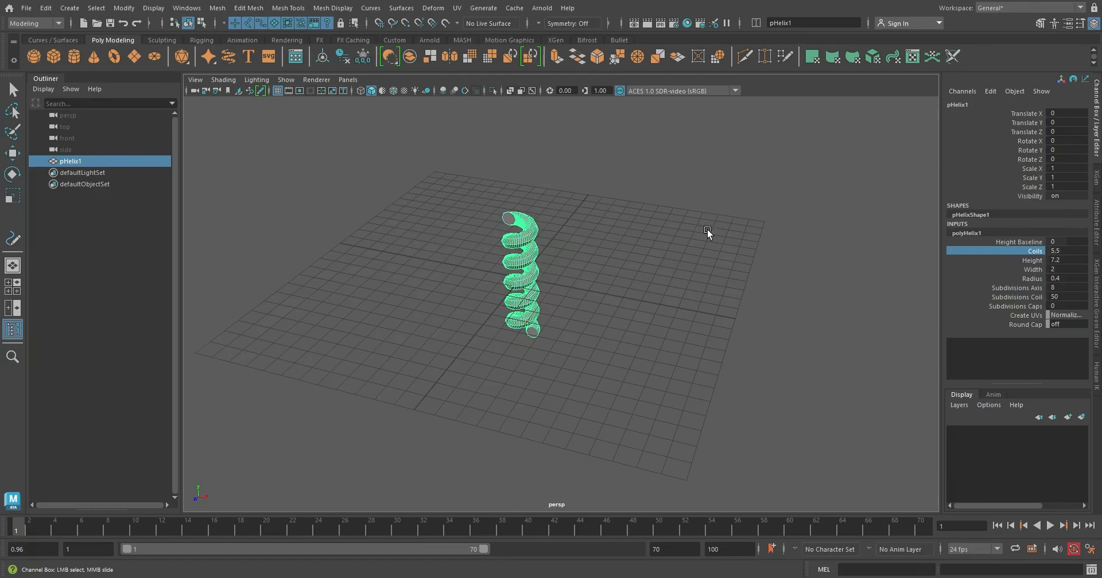
{"action": "left_click", "coordinate": [1023, 270]}
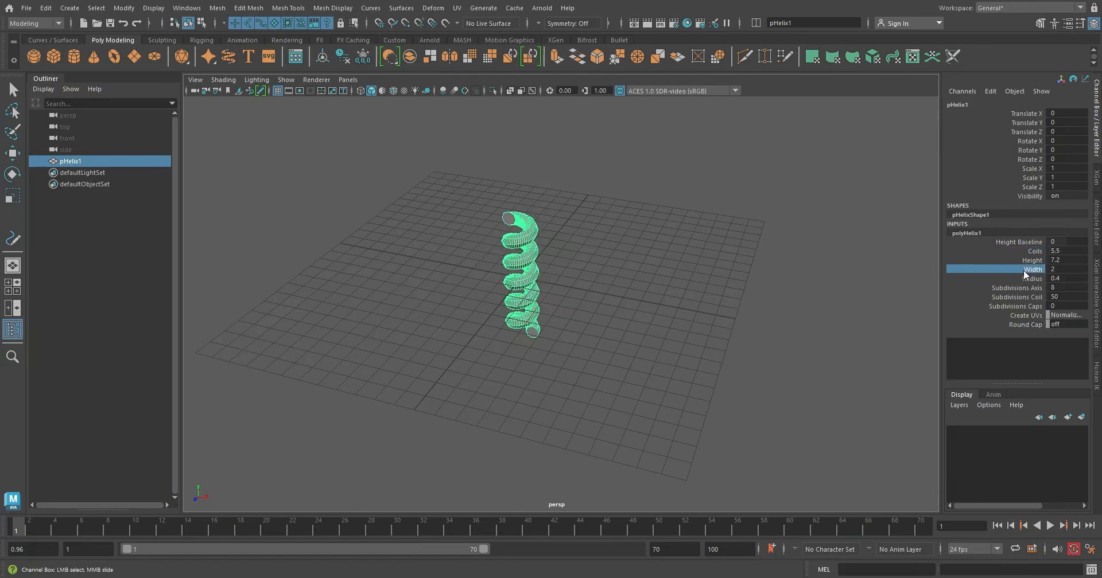
{"action": "middle_click_drag", "start_coordinate": [753, 255], "coordinate": [769, 255]}
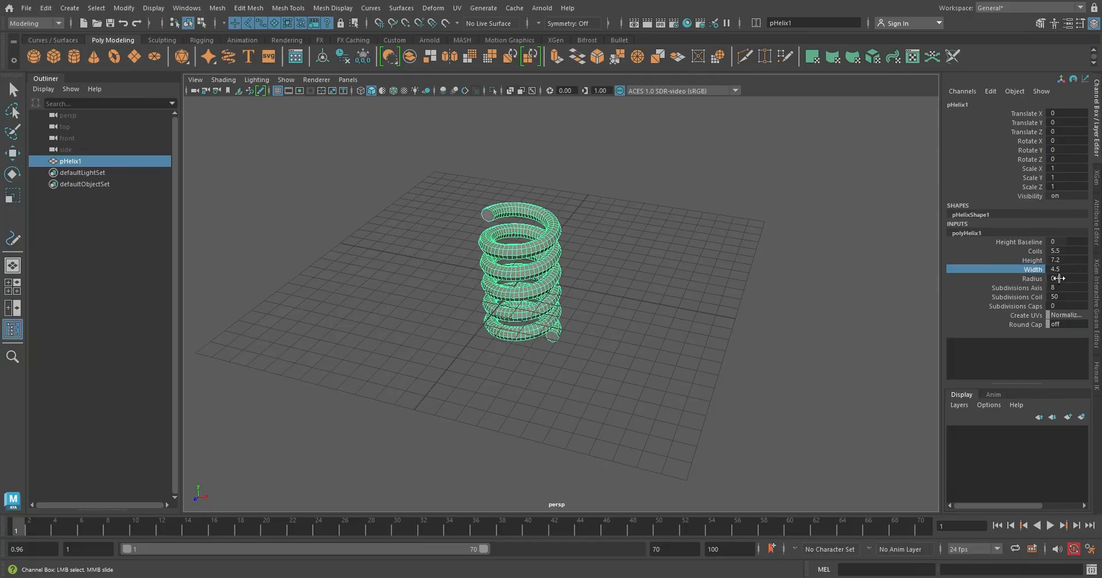
Set the helix's radius to 0.05
{"action": "left_click", "coordinate": [1067, 279]}
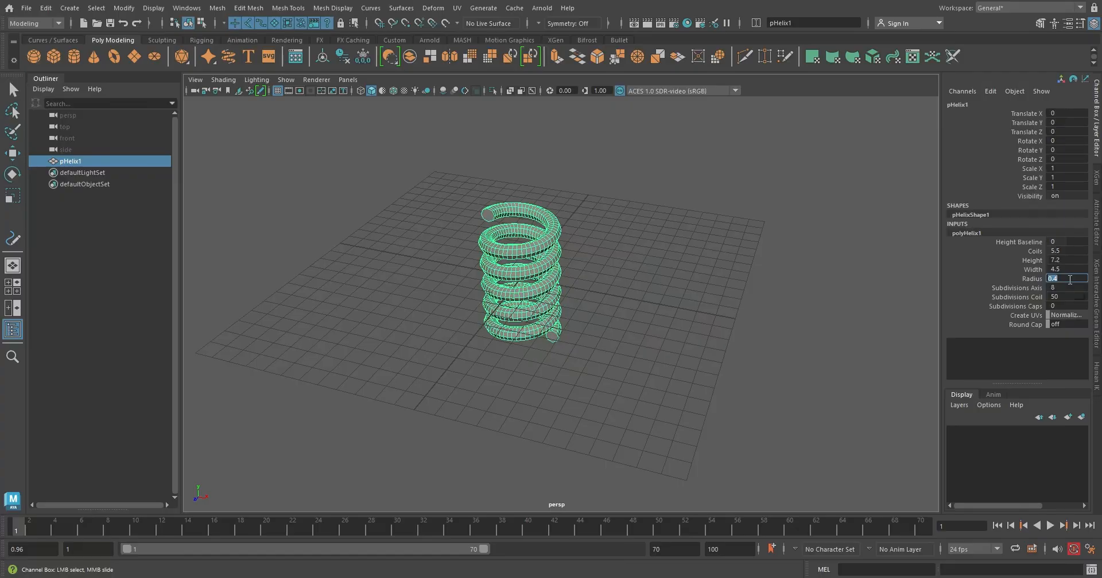
{"action": "type", "text": "0.05"}
{"action": "key", "text": "Return"}
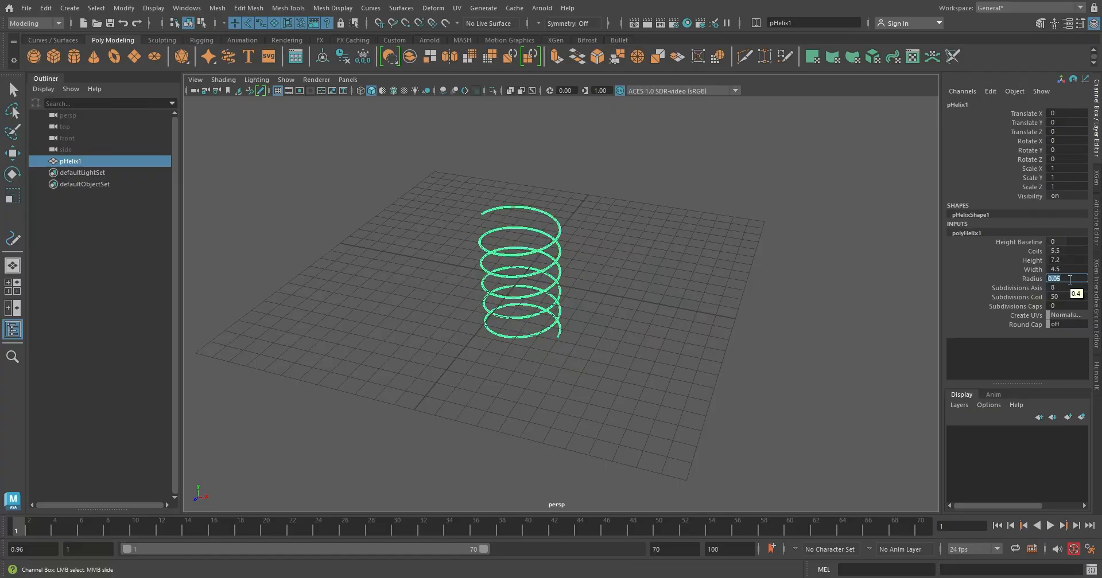
{"action": "scroll", "coordinate": [536, 271], "scroll_direction": "up", "scroll_amount": 5}
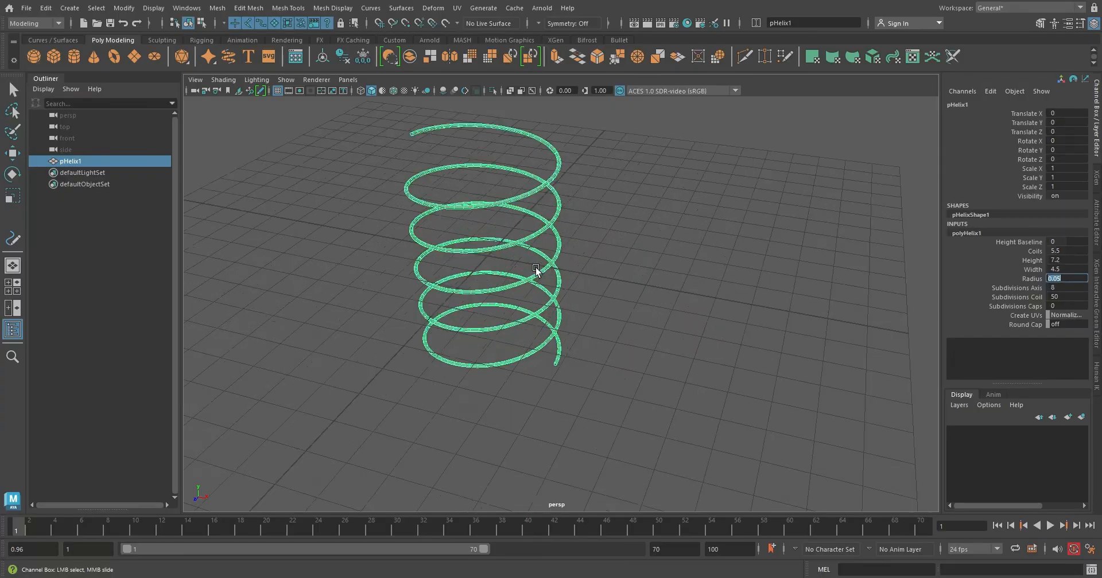
{"action": "middle_click_drag", "start_coordinate": [540, 264], "coordinate": [599, 312], "text": "alt"}
{"action": "left_click_drag", "start_coordinate": [599, 312], "coordinate": [580, 313], "text": "alt"}
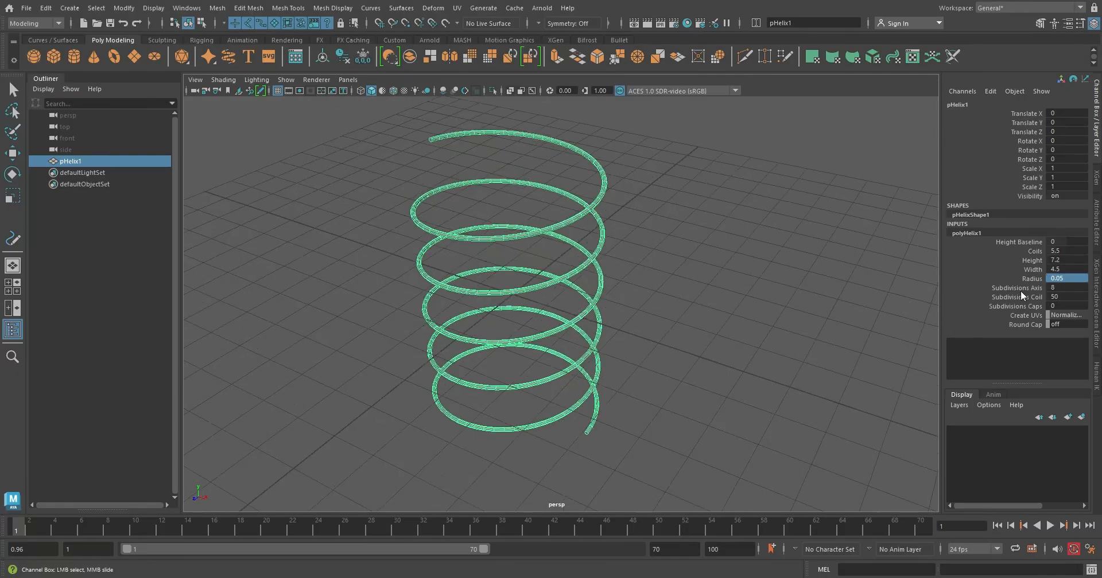
Set the helix's radius to 0.08 and deselect the helix
{"action": "double_click", "coordinate": [1060, 278]}
{"action": "left_click_drag", "start_coordinate": [1056, 279], "coordinate": [1068, 278]}
{"action": "type", "text": "8"}
{"action": "key", "text": "Return"}
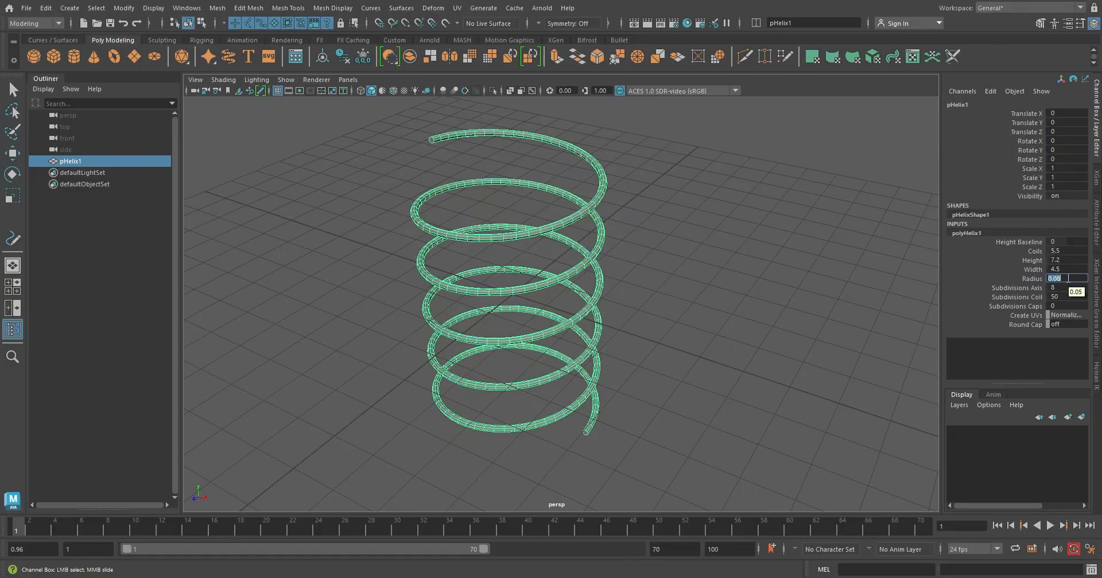
{"action": "middle_click_drag", "start_coordinate": [659, 266], "coordinate": [676, 266], "text": "alt"}
{"action": "left_click", "coordinate": [677, 262]}
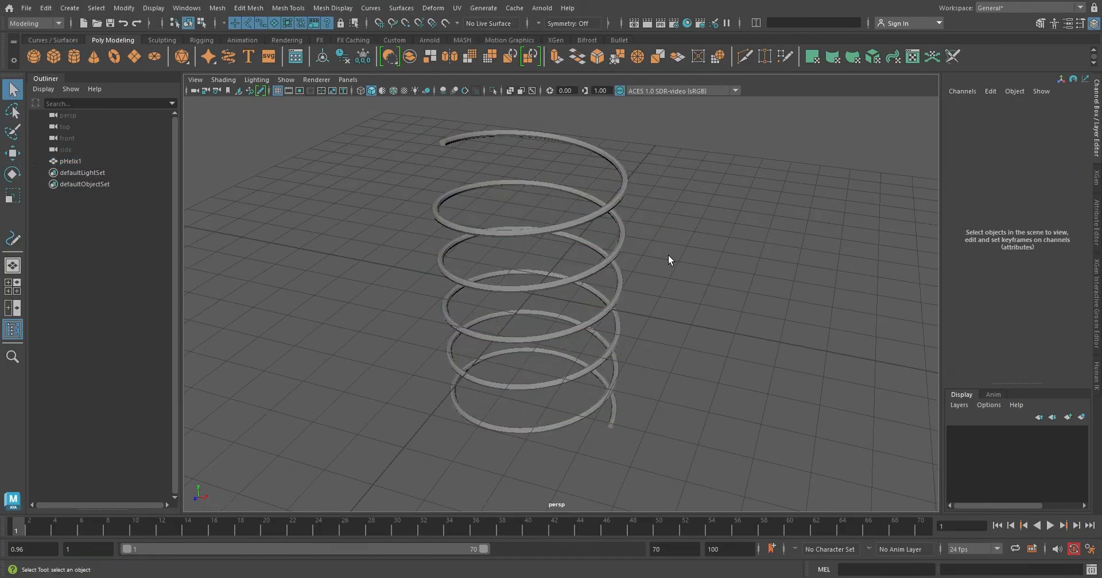
{"action": "left_click_drag", "start_coordinate": [668, 256], "coordinate": [637, 295], "text": "alt"}
Select the lengthwise edge loop along the helix and extract it with Duplicate Surface Curves
{"action": "left_click", "coordinate": [579, 260]}
{"action": "scroll", "coordinate": [533, 266], "scroll_direction": "up", "scroll_amount": 5}
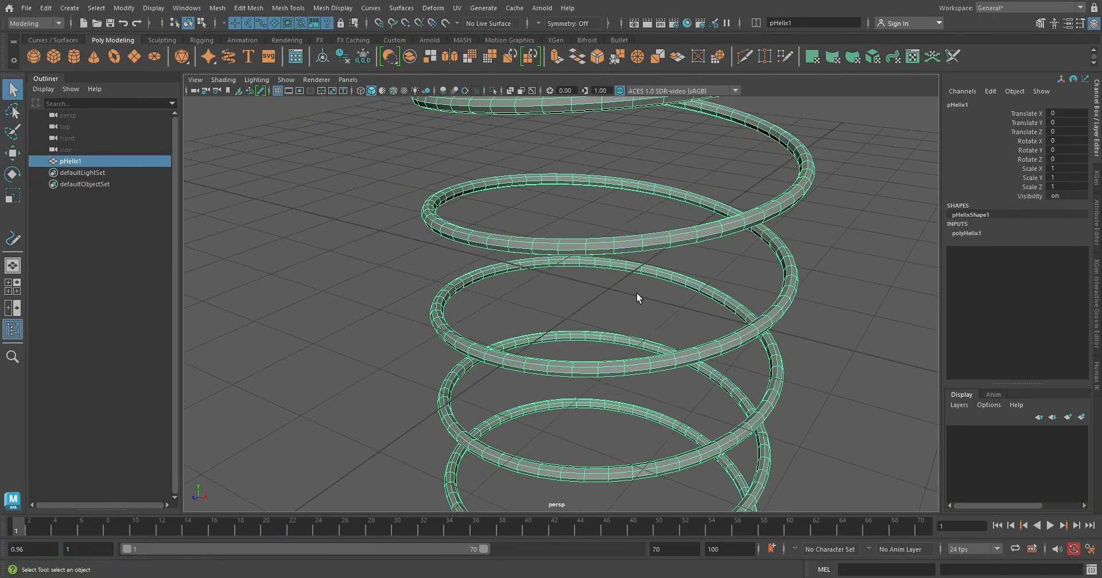
{"action": "scroll", "coordinate": [636, 294], "scroll_direction": "up", "scroll_amount": 5}
{"action": "right_click", "coordinate": [615, 256]}
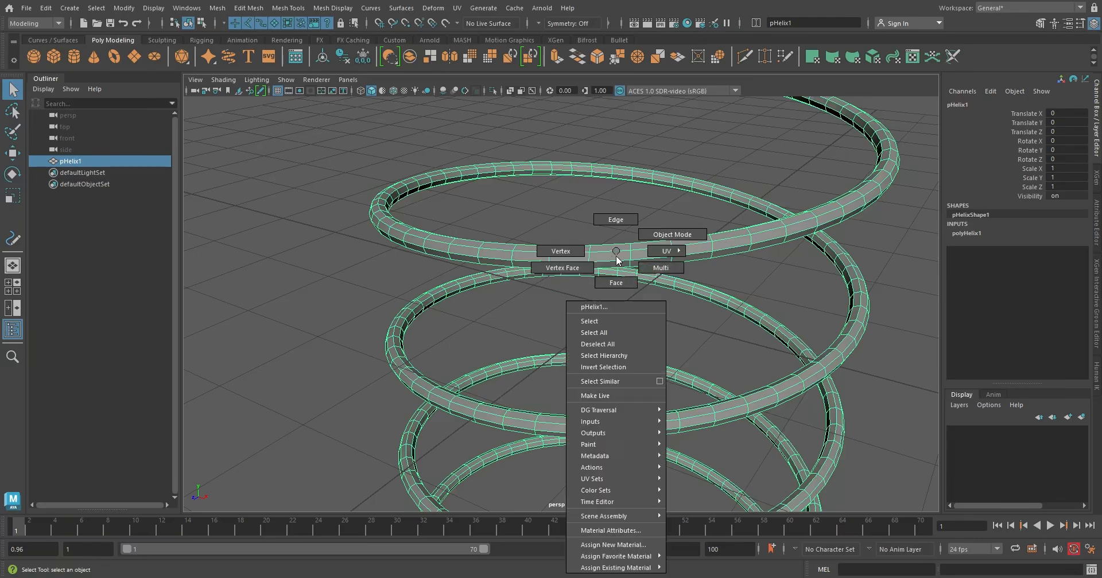
{"action": "right_click_drag", "start_coordinate": [611, 256], "coordinate": [607, 217]}
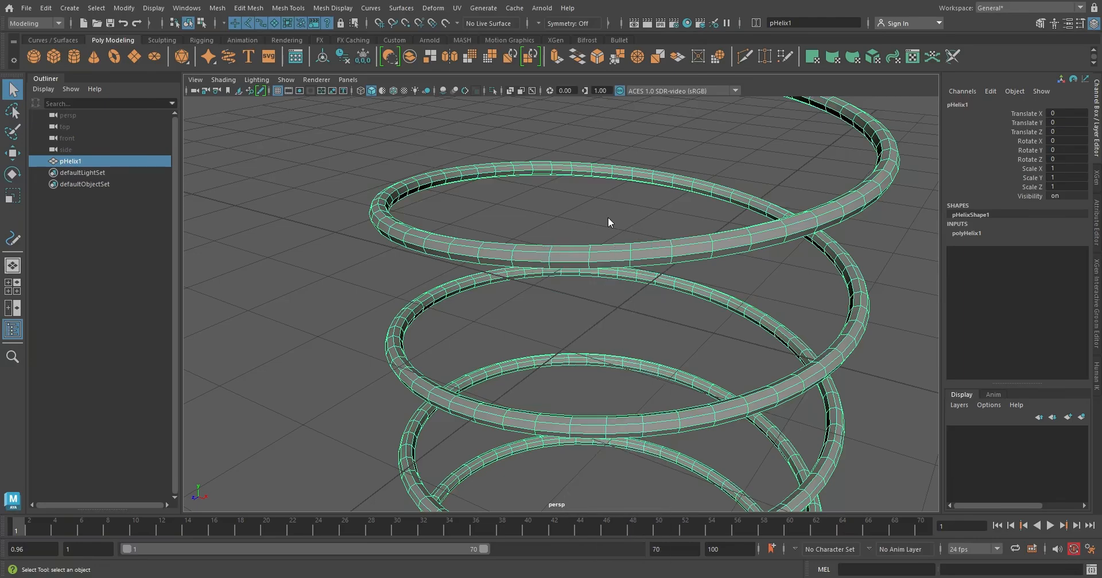
{"action": "left_click", "coordinate": [609, 256]}
{"action": "scroll", "coordinate": [611, 261], "scroll_direction": "down", "scroll_amount": 3}
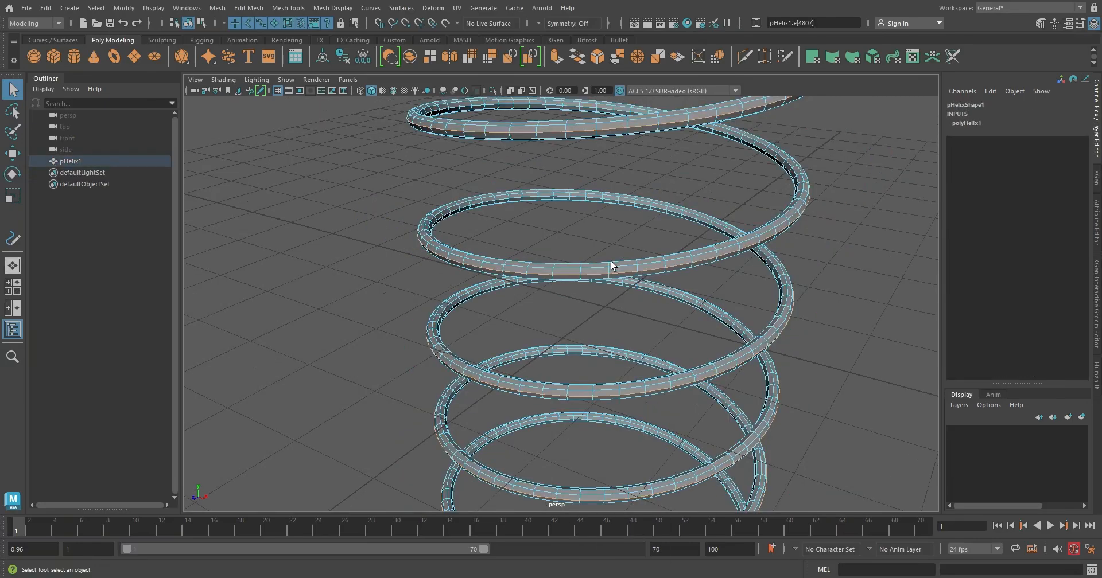
{"action": "scroll", "coordinate": [674, 310], "scroll_direction": "down", "scroll_amount": 4}
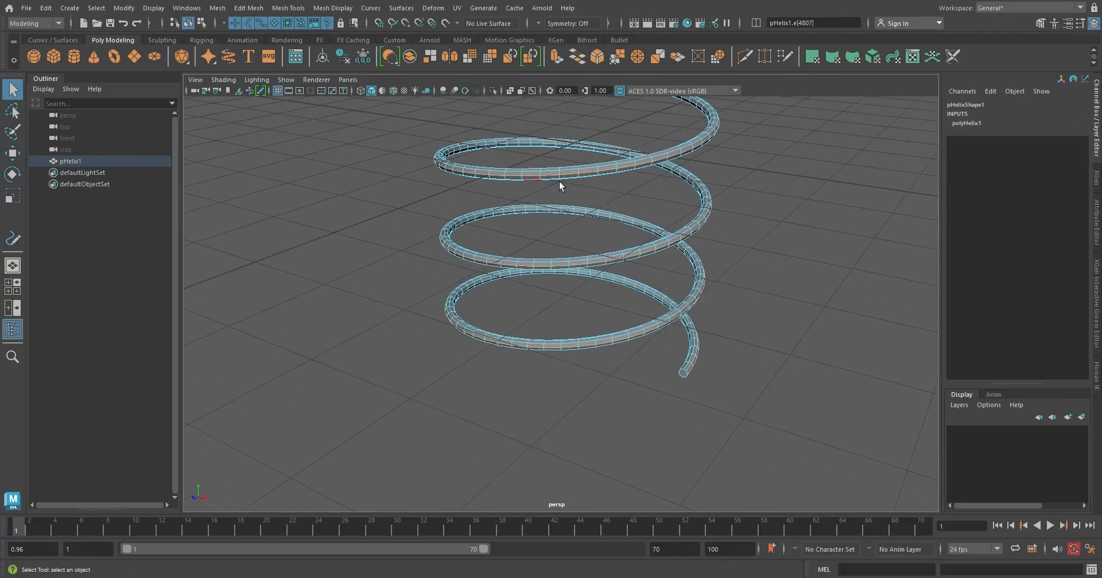
{"action": "middle_click_drag", "start_coordinate": [561, 184], "coordinate": [562, 277], "text": "alt"}
{"action": "left_click_drag", "start_coordinate": [562, 277], "coordinate": [578, 262], "text": "alt"}
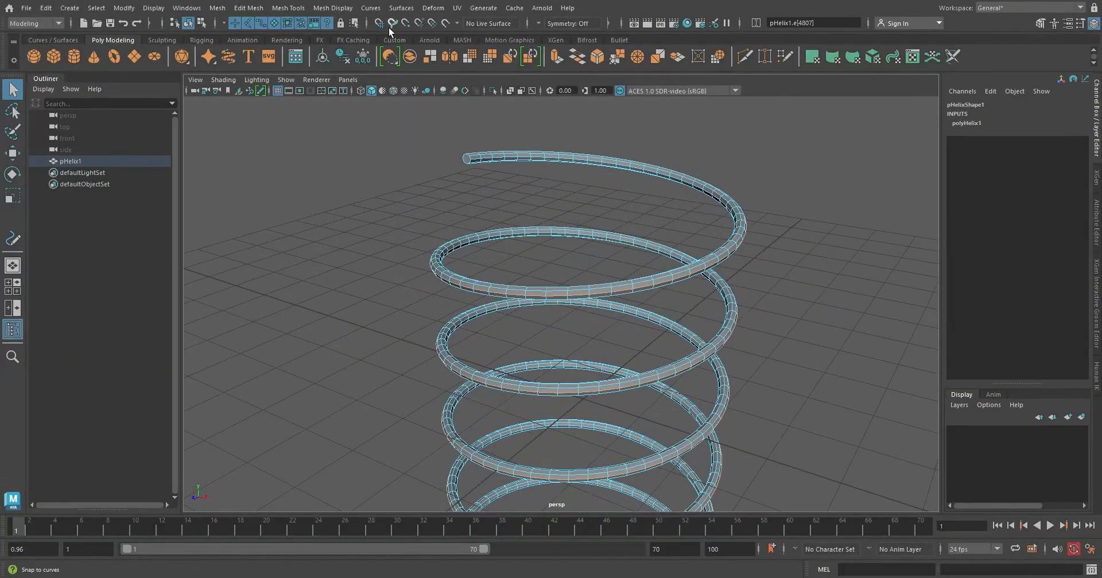
{"action": "left_click", "coordinate": [372, 9]}
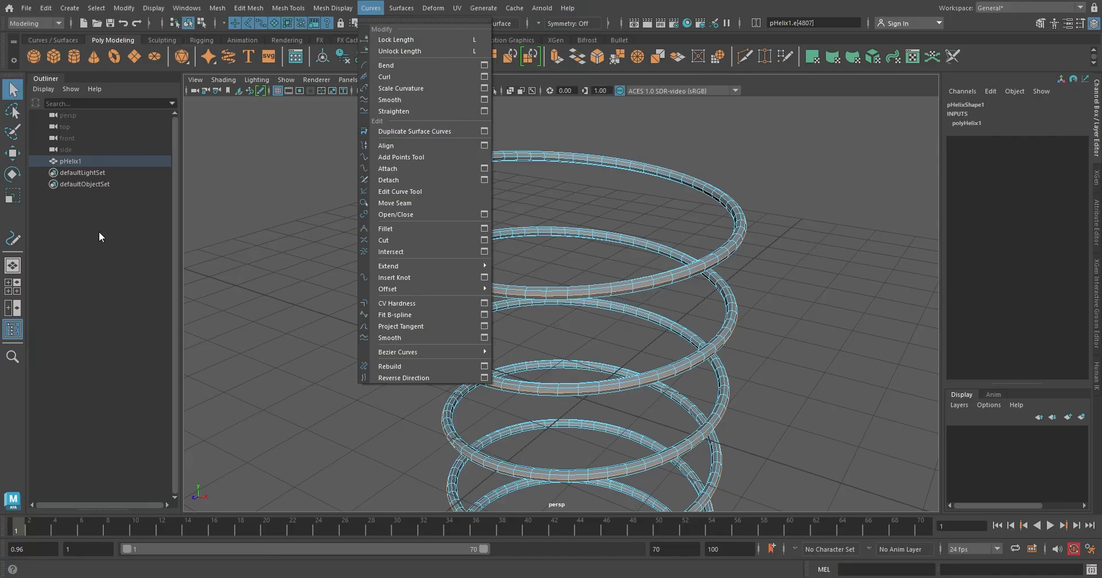
{"action": "left_click", "coordinate": [422, 131]}
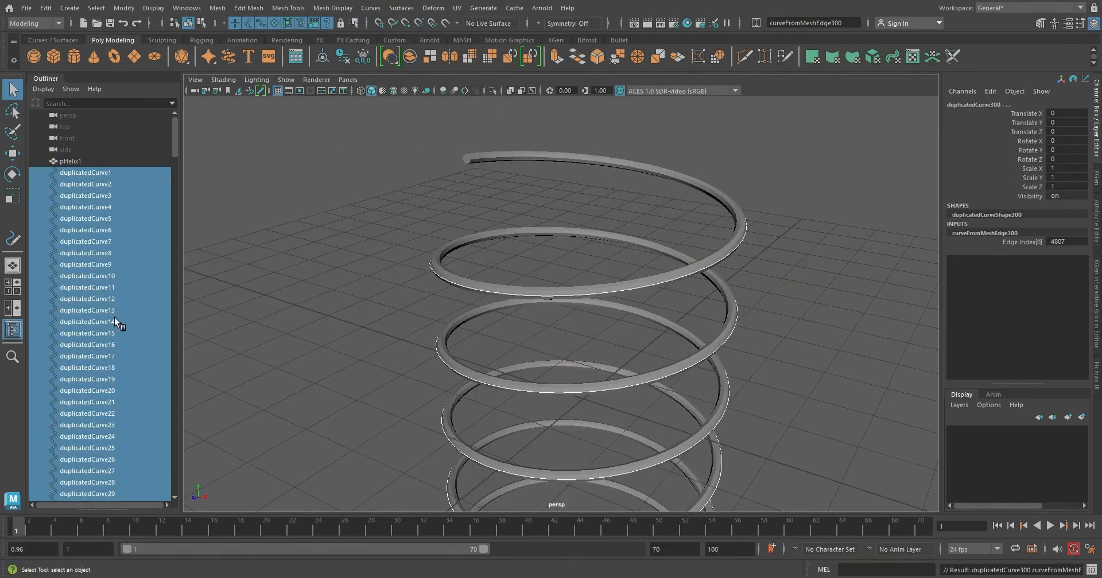
Examine which part of the helix edge each of the first duplicated curves covers, starting with duplicatedCurve1
{"action": "left_click_drag", "start_coordinate": [302, 374], "coordinate": [534, 401], "text": "alt"}
{"action": "scroll", "coordinate": [441, 338], "scroll_direction": "up", "scroll_amount": 3}
{"action": "middle_click_drag", "start_coordinate": [440, 339], "coordinate": [495, 343], "text": "alt"}
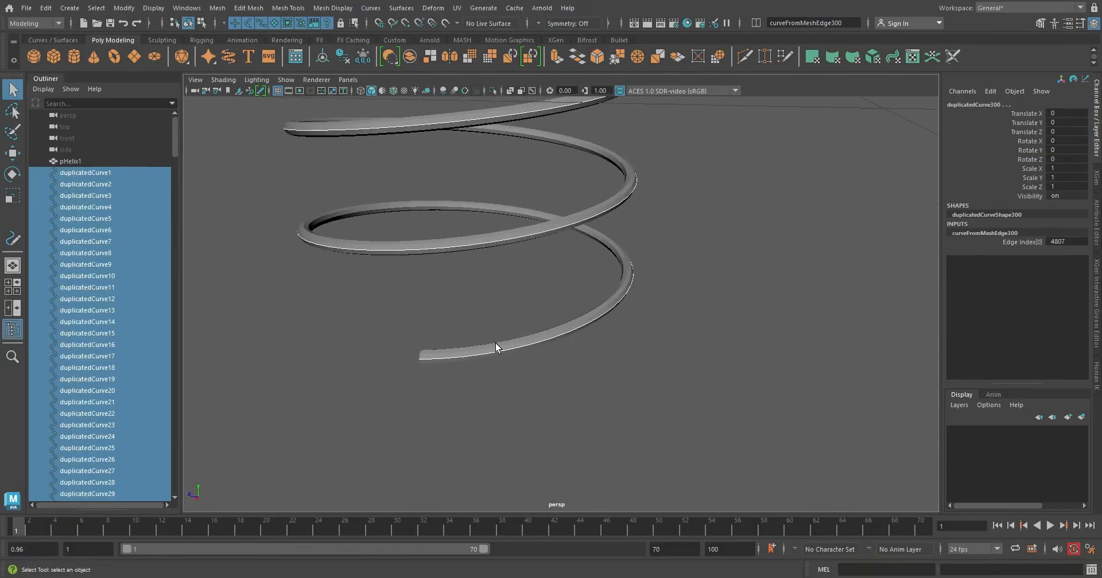
{"action": "left_click", "coordinate": [238, 256]}
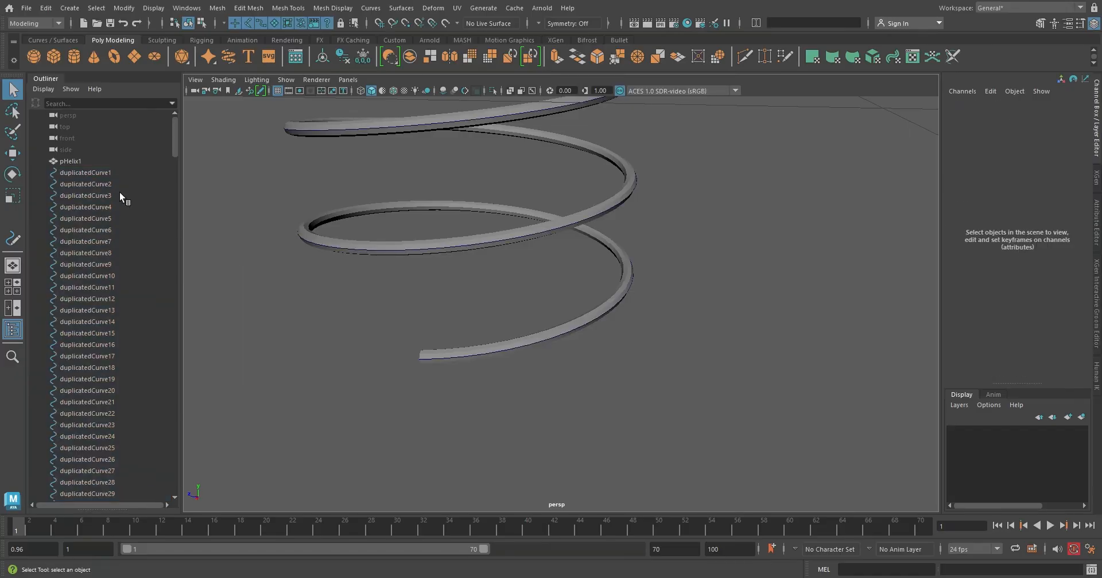
{"action": "left_click", "coordinate": [106, 173]}
{"action": "left_click", "coordinate": [106, 184]}
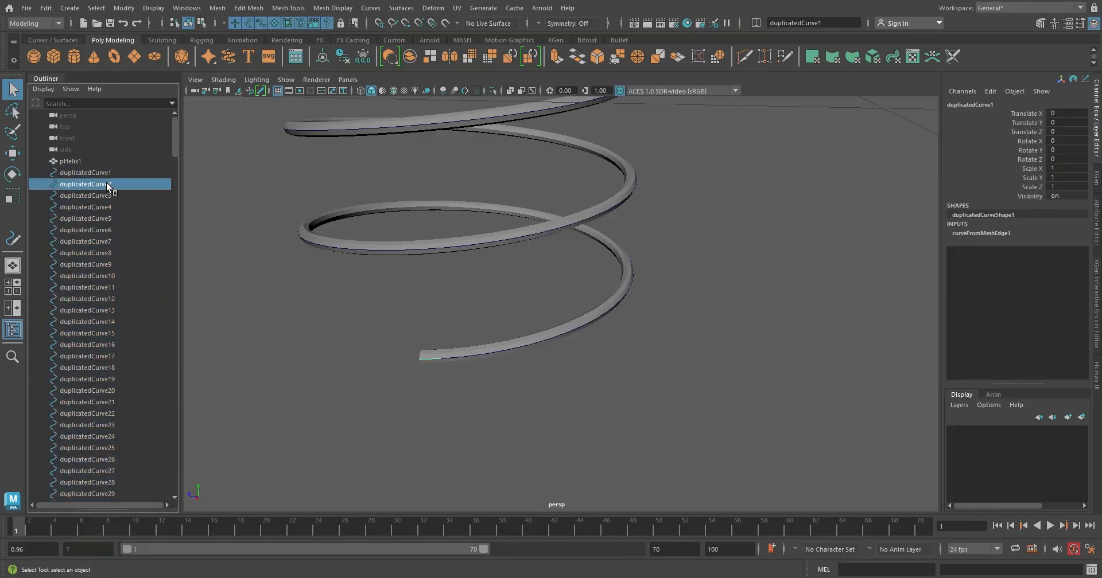
{"action": "left_click", "coordinate": [107, 196]}
{"action": "left_click", "coordinate": [106, 206]}
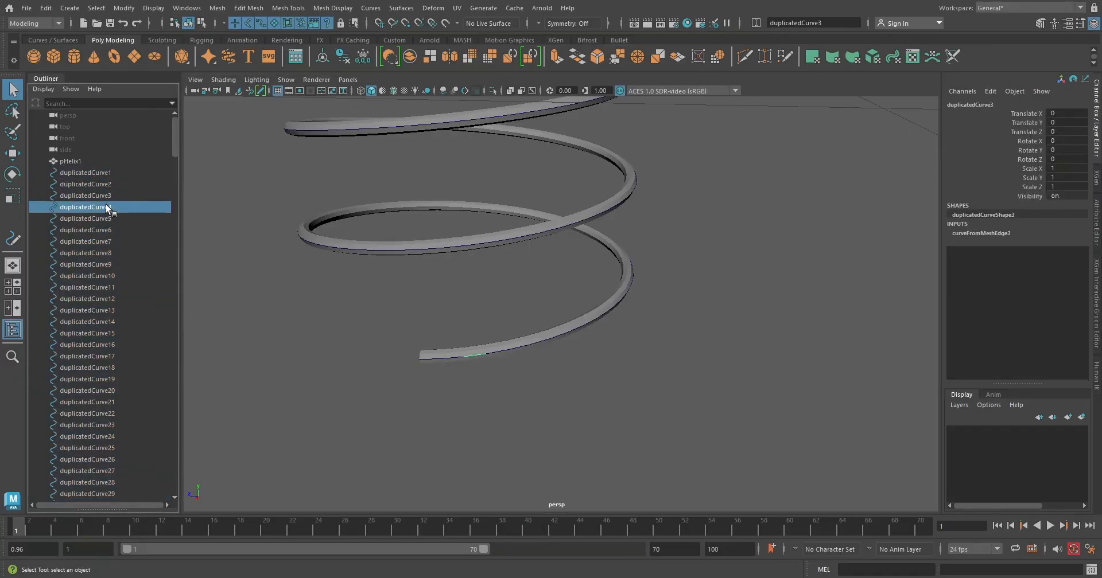
Select all the duplicated curves from duplicatedCurve1 through duplicatedCurve300 and group them
{"action": "left_click", "coordinate": [103, 217]}
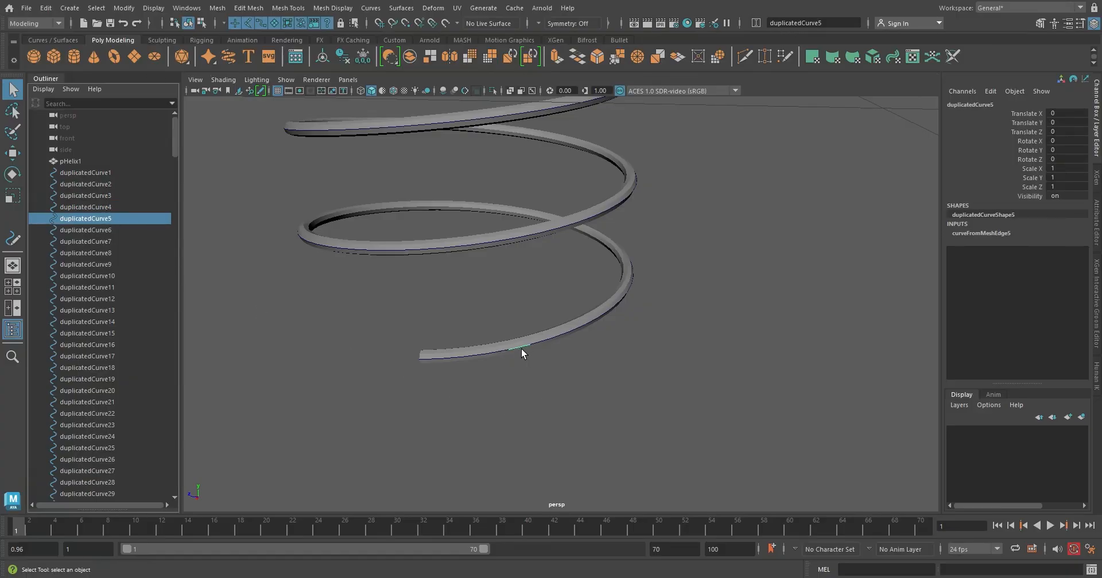
{"action": "left_click", "coordinate": [86, 173]}
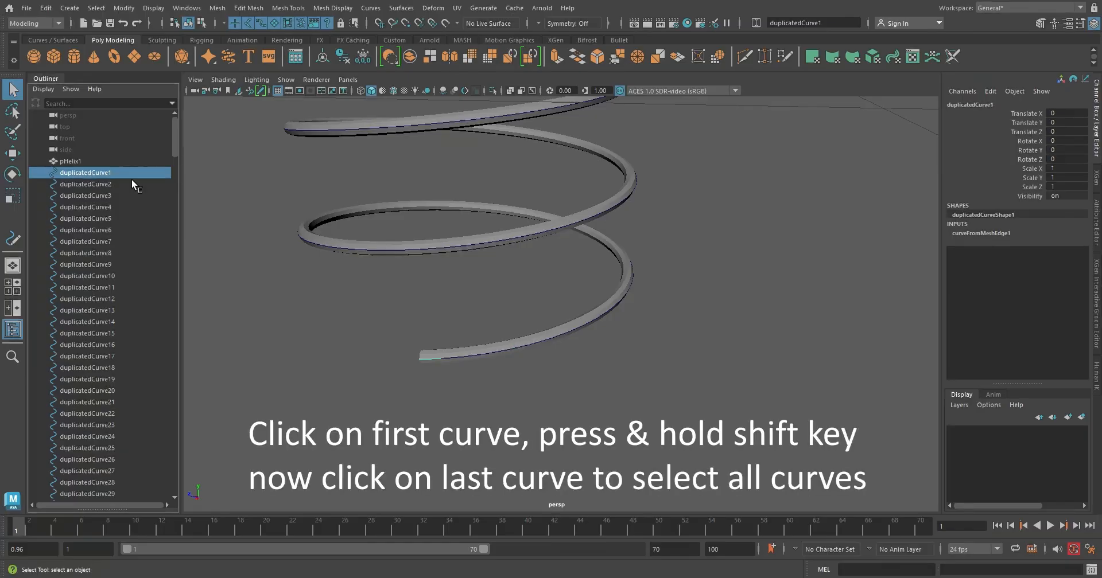
{"action": "left_click_drag", "start_coordinate": [173, 137], "coordinate": [169, 480]}
{"action": "left_click", "coordinate": [123, 469], "text": "shift"}
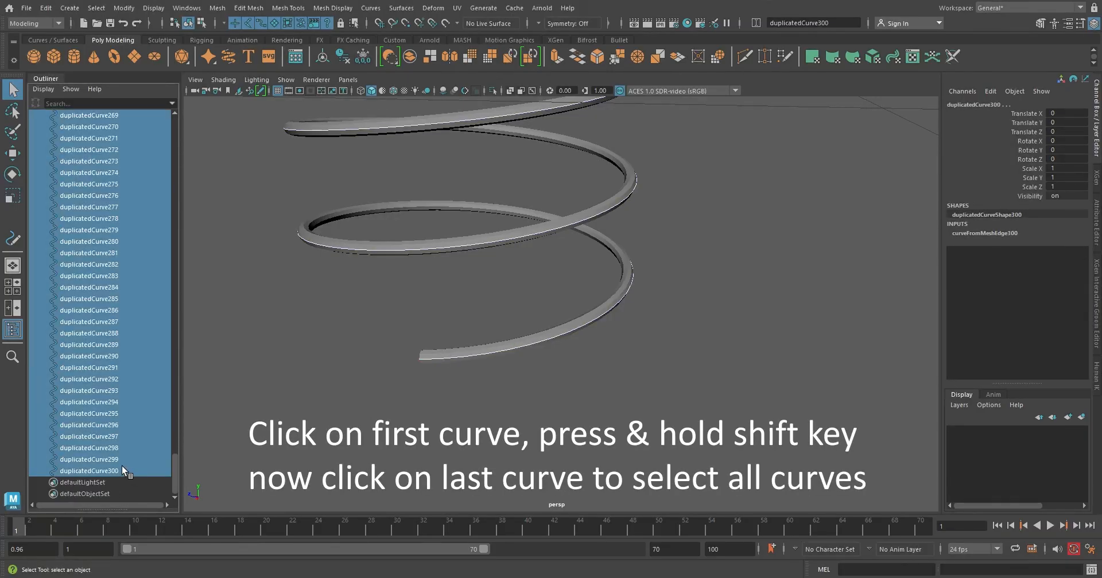
{"action": "left_click", "coordinate": [48, 9]}
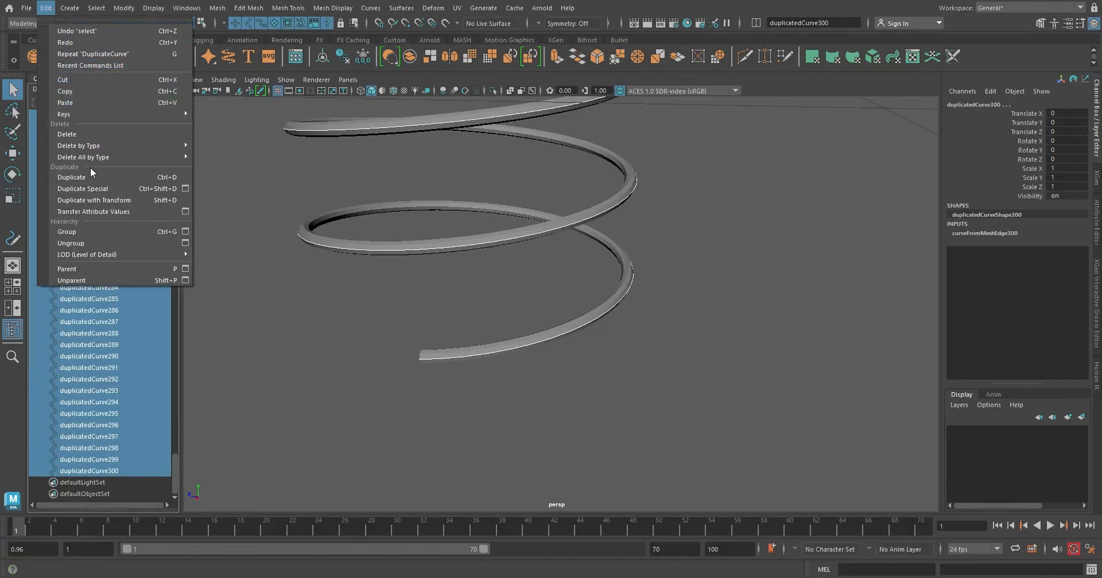
{"action": "left_click", "coordinate": [91, 234]}
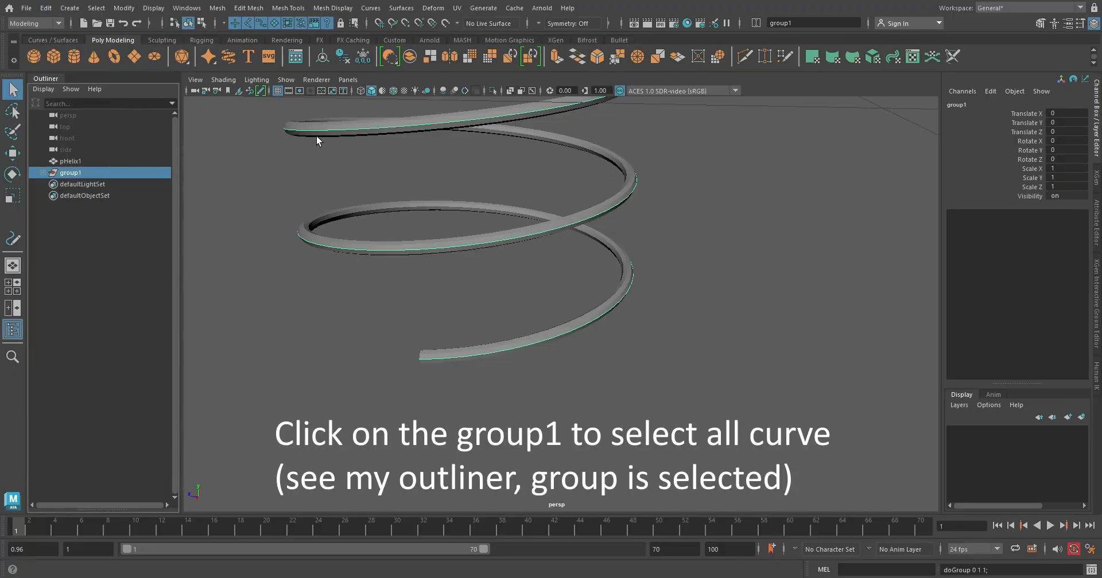
Attach the grouped curves into one curve with the Attach Curves options reset to defaults, using Blend with originals kept
{"action": "left_click", "coordinate": [377, 12]}
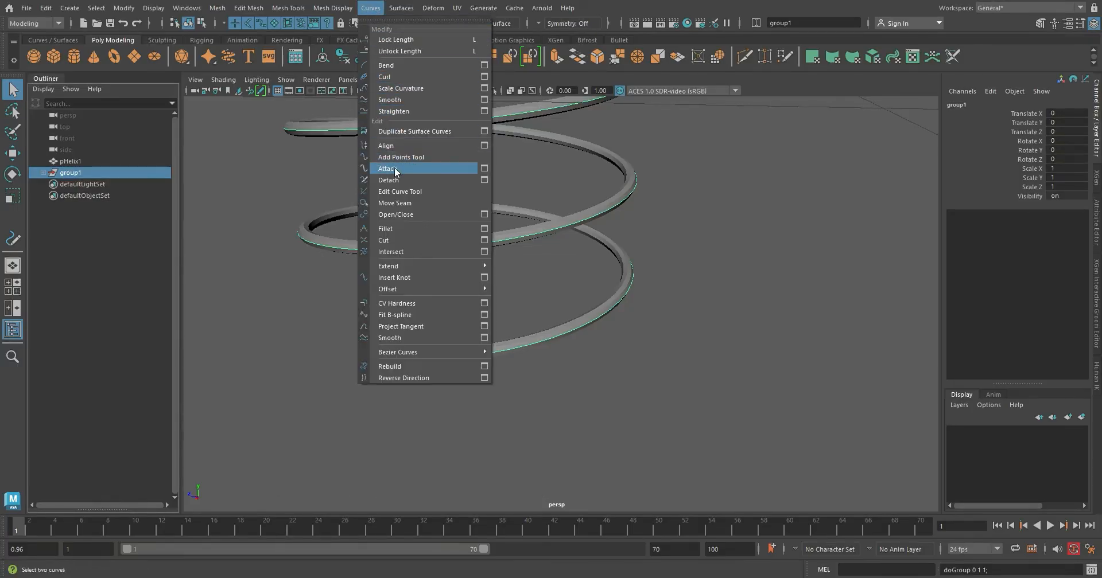
{"action": "left_click", "coordinate": [484, 168]}
{"action": "left_click", "coordinate": [229, 187]}
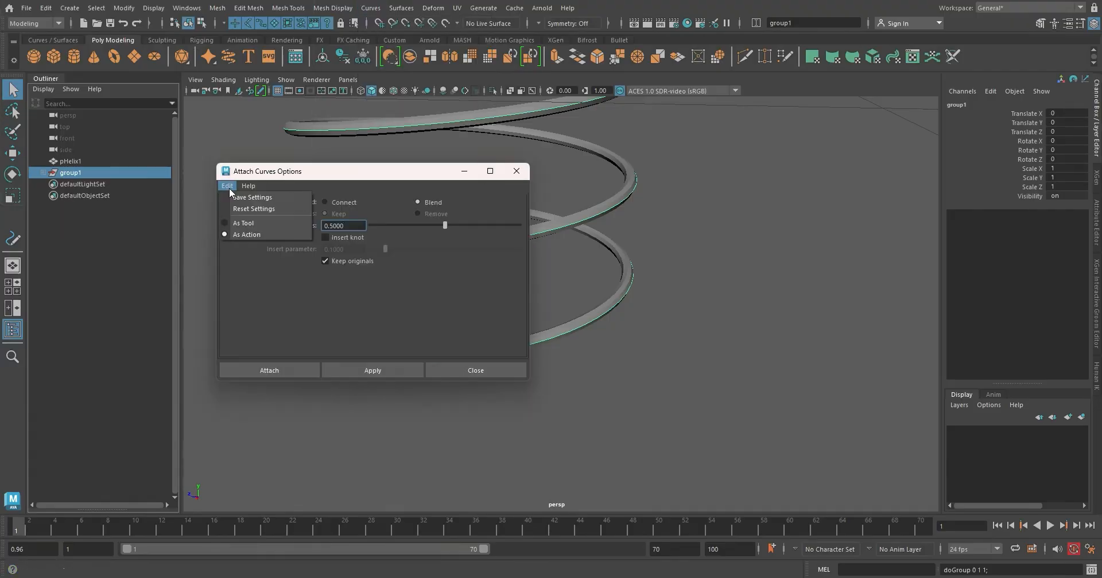
{"action": "left_click", "coordinate": [233, 212]}
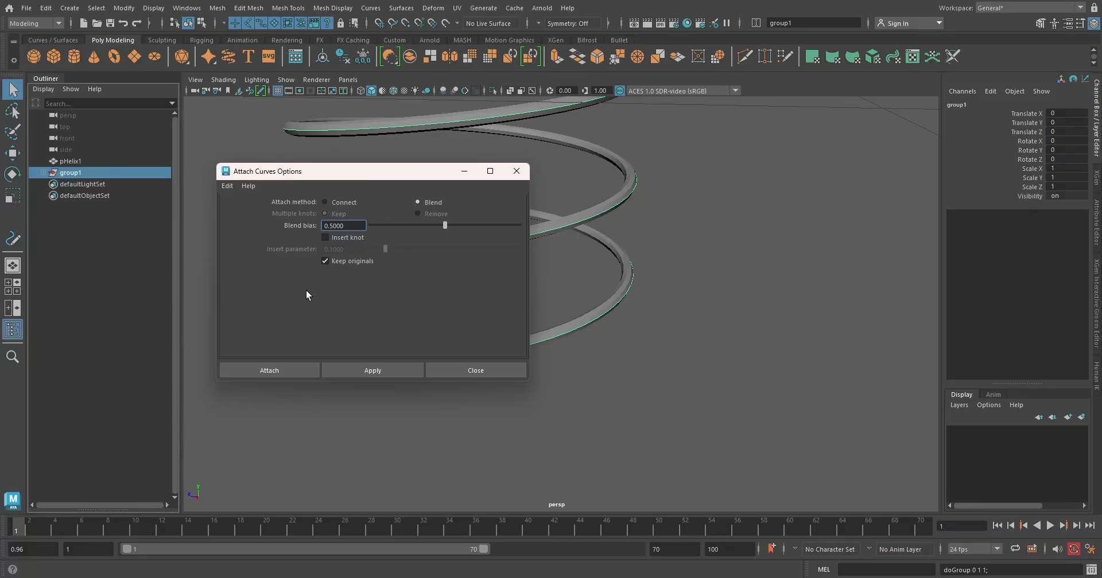
{"action": "left_click", "coordinate": [302, 372]}
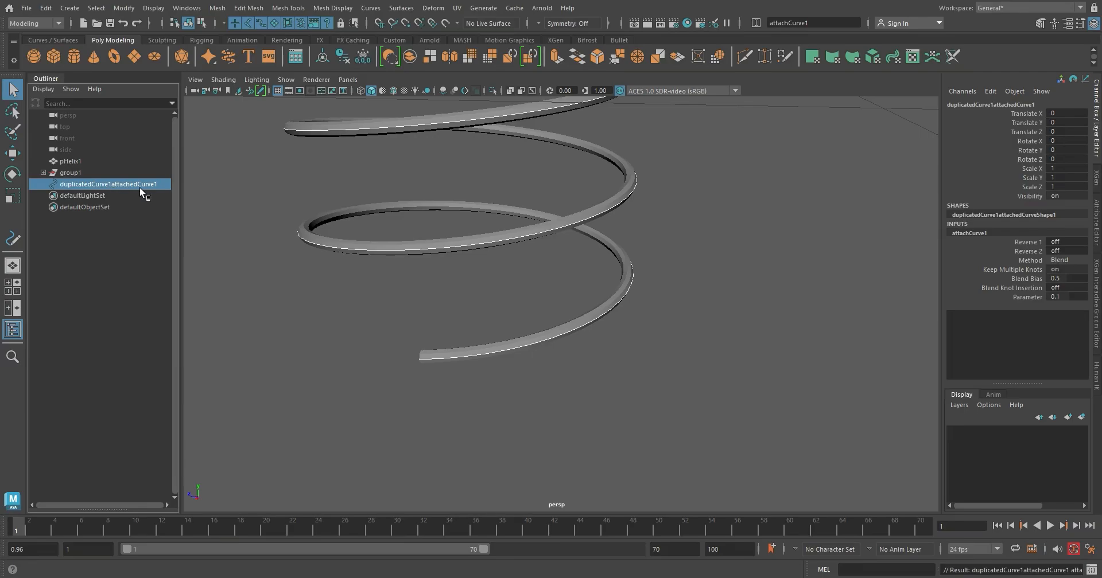
Delete the polygon helix and the group of duplicated curves, and select the attached spiral curve
{"action": "left_click", "coordinate": [84, 163]}
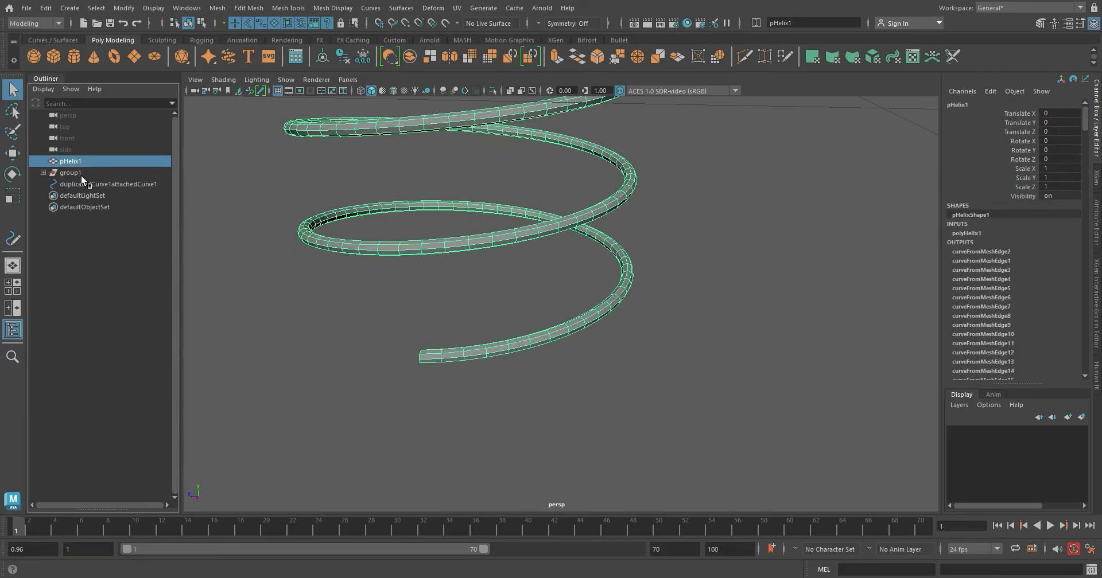
{"action": "left_click", "coordinate": [79, 173], "text": "ctrl"}
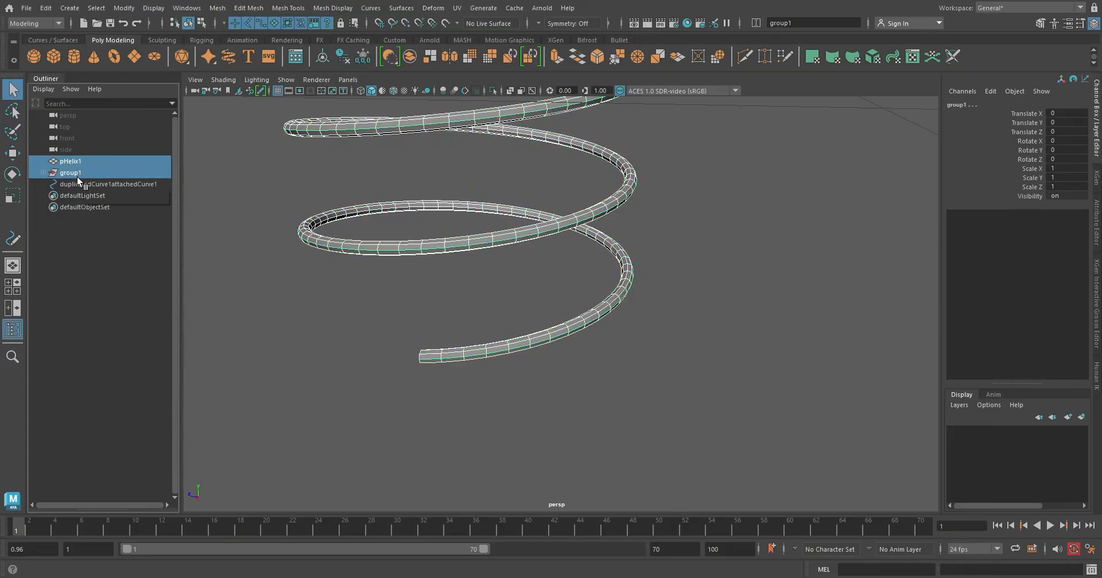
{"action": "key", "text": "Delete"}
{"action": "left_click", "coordinate": [400, 237]}
Examine the attached spiral curve along its full height in the perspective view
{"action": "key", "text": "f"}
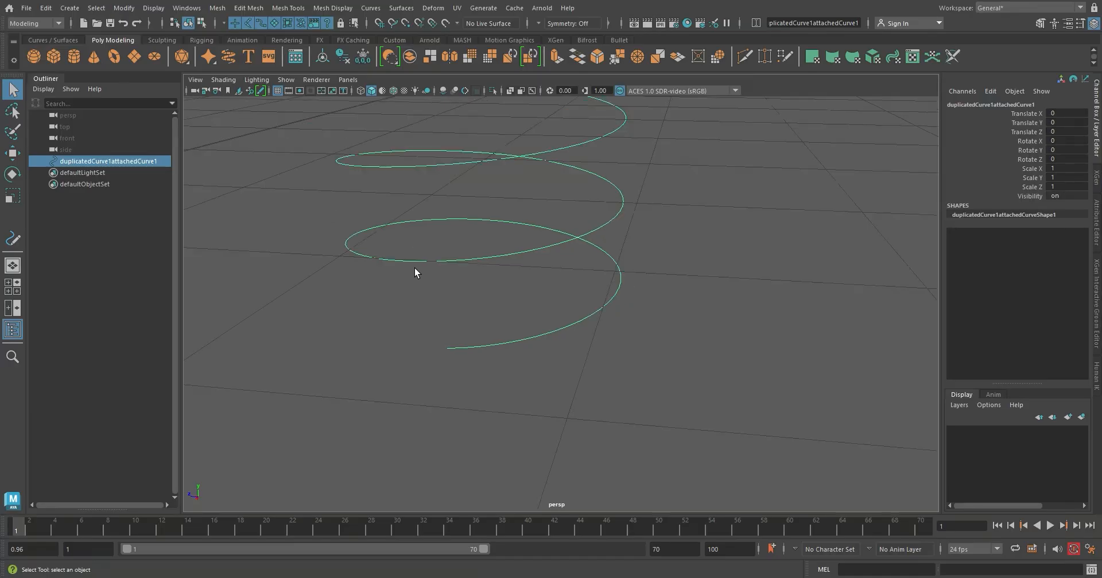
{"action": "scroll", "coordinate": [414, 267], "scroll_direction": "down", "scroll_amount": 2}
{"action": "middle_click_drag", "start_coordinate": [420, 223], "coordinate": [410, 388], "text": "alt"}
{"action": "scroll", "coordinate": [448, 330], "scroll_direction": "down", "scroll_amount": 4}
{"action": "middle_click_drag", "start_coordinate": [441, 244], "coordinate": [456, 267], "text": "alt"}
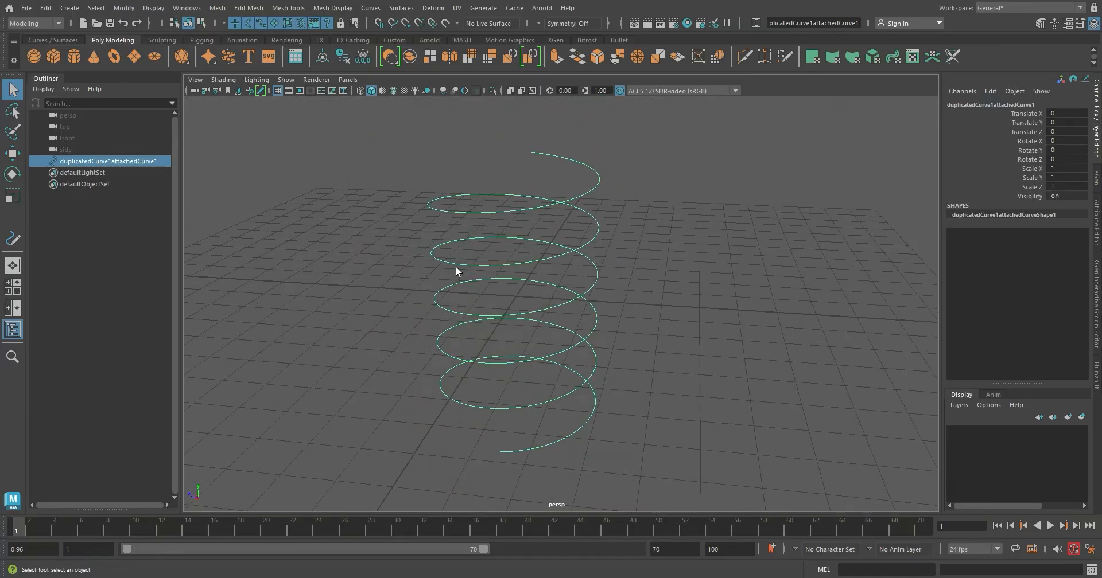
{"action": "left_click_drag", "start_coordinate": [456, 268], "coordinate": [452, 272], "text": "alt"}
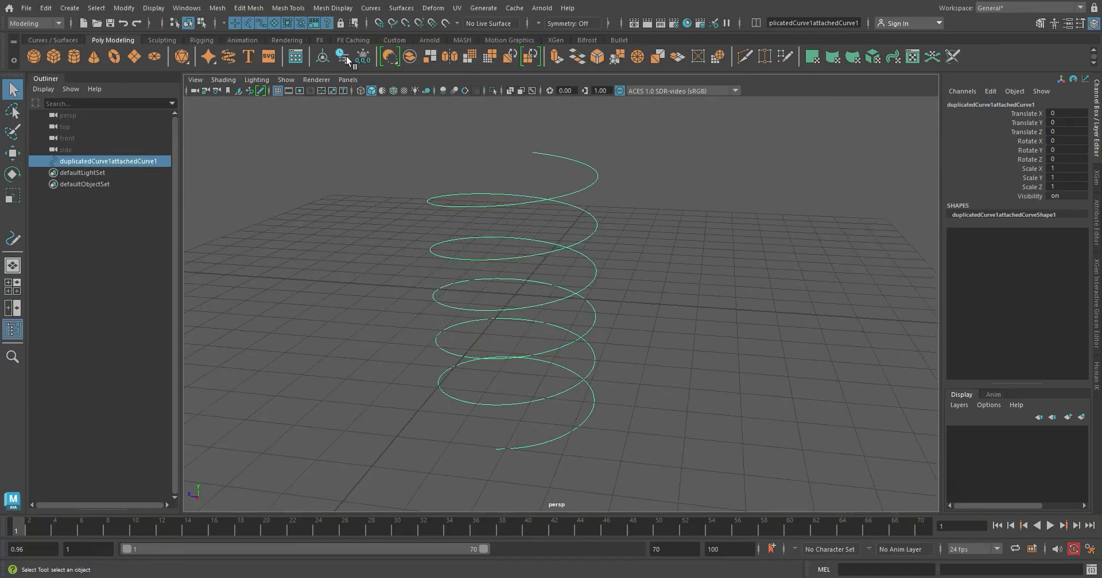
{"action": "left_click_drag", "start_coordinate": [385, 210], "coordinate": [376, 244], "text": "alt"}
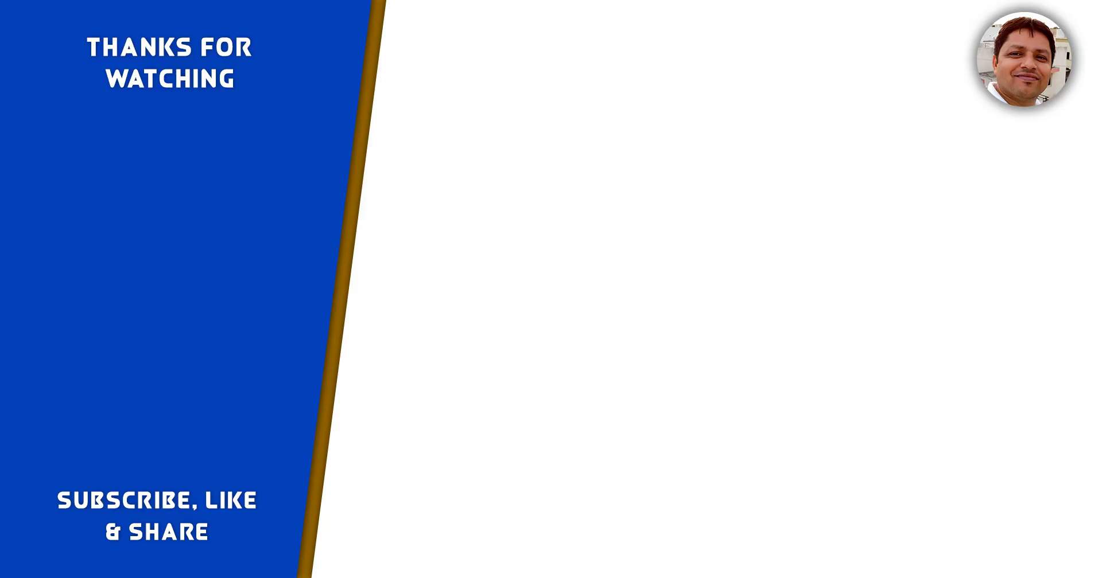